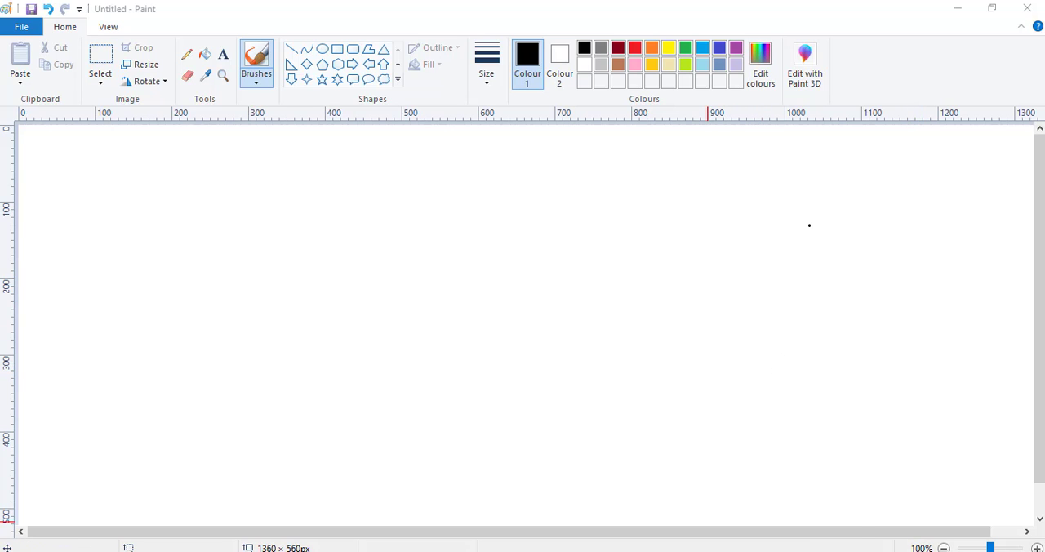
Following the reference picture gambar boneka.png, draw a square head about 102 × 100 px just above the middle of the blank canvas.
{"action": "left_click", "coordinate": [649, 529]}
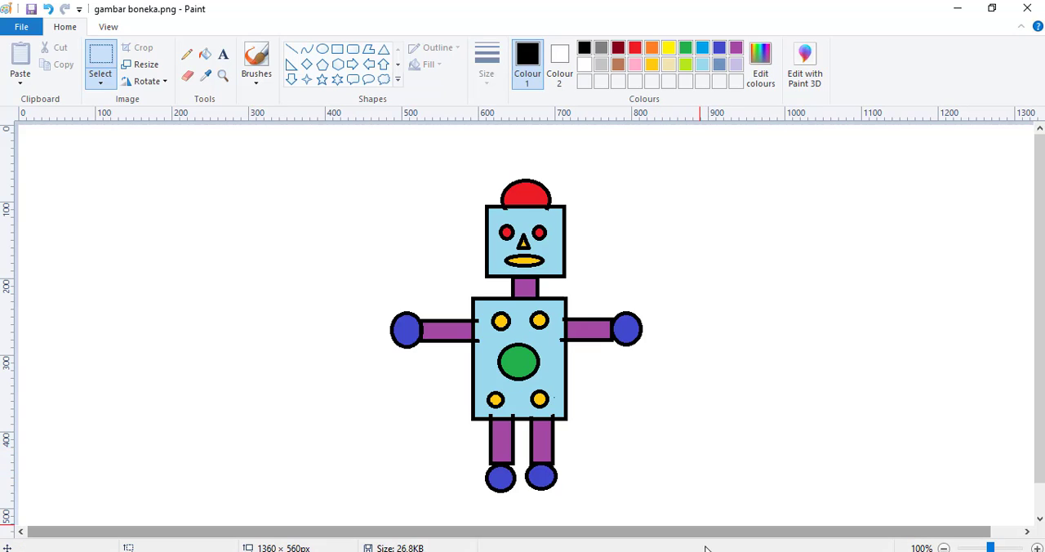
{"action": "left_click", "coordinate": [731, 521]}
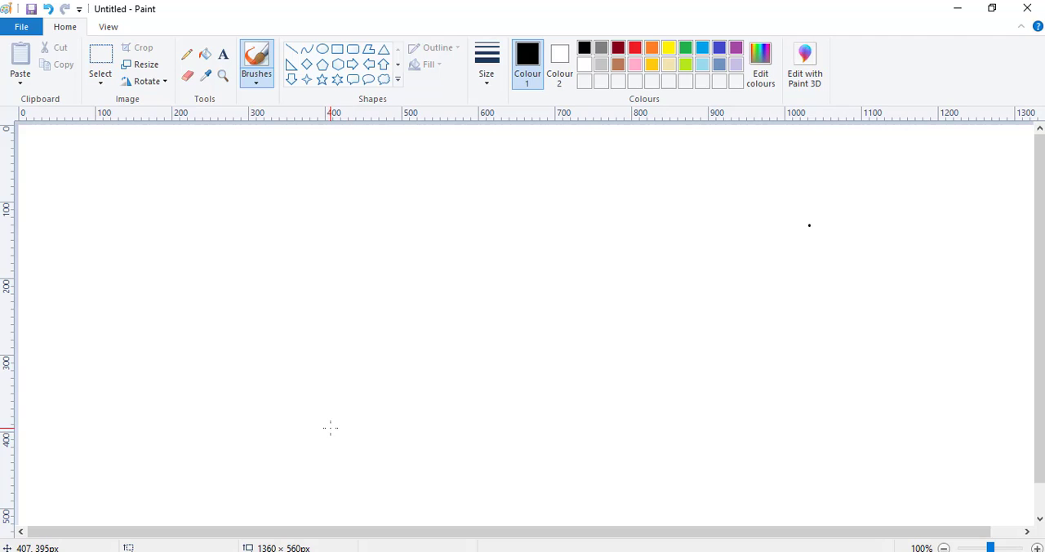
{"action": "left_click", "coordinate": [337, 51]}
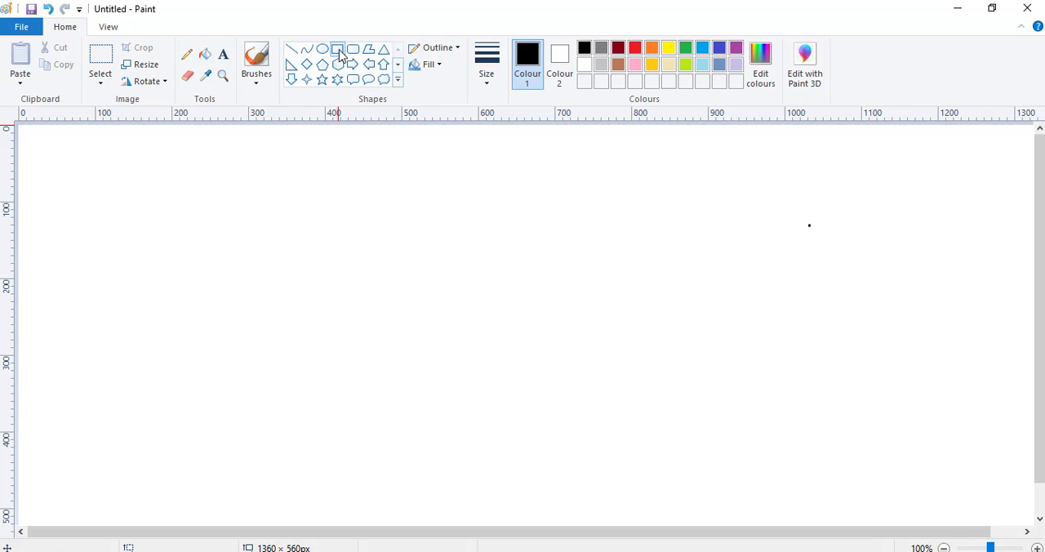
{"action": "left_click_drag", "start_coordinate": [439, 258], "coordinate": [517, 333]}
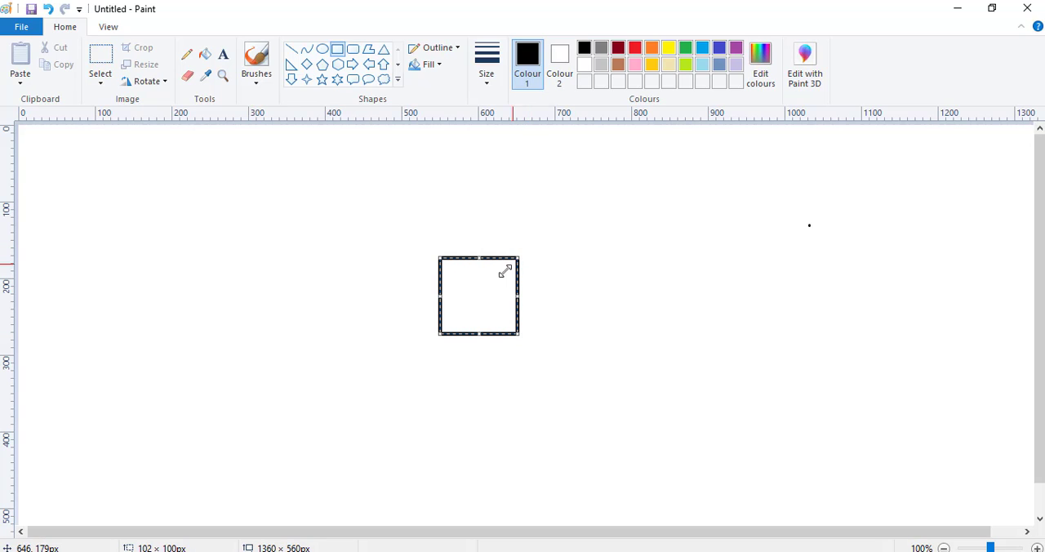
{"action": "left_click_drag", "start_coordinate": [480, 295], "coordinate": [482, 273]}
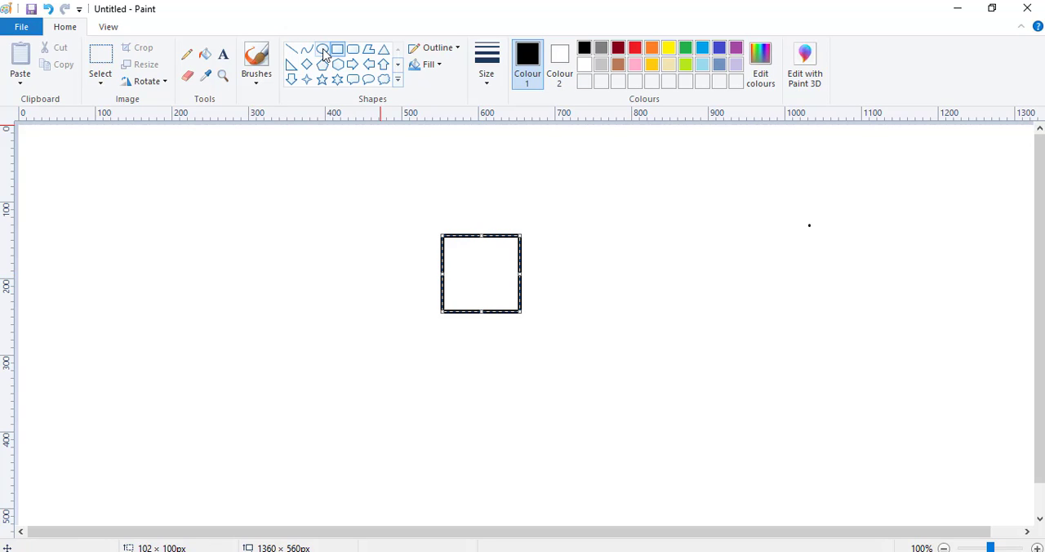
Draw an ellipse about 63 × 56 px across the head's top edge and erase the part inside the head to leave a dome.
{"action": "left_click", "coordinate": [324, 51]}
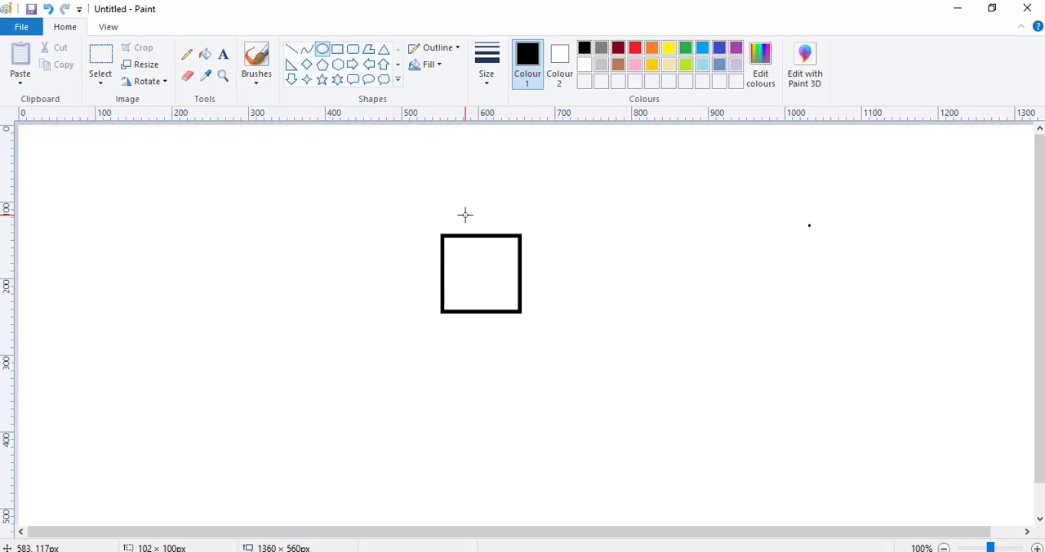
{"action": "left_click_drag", "start_coordinate": [460, 209], "coordinate": [482, 226]}
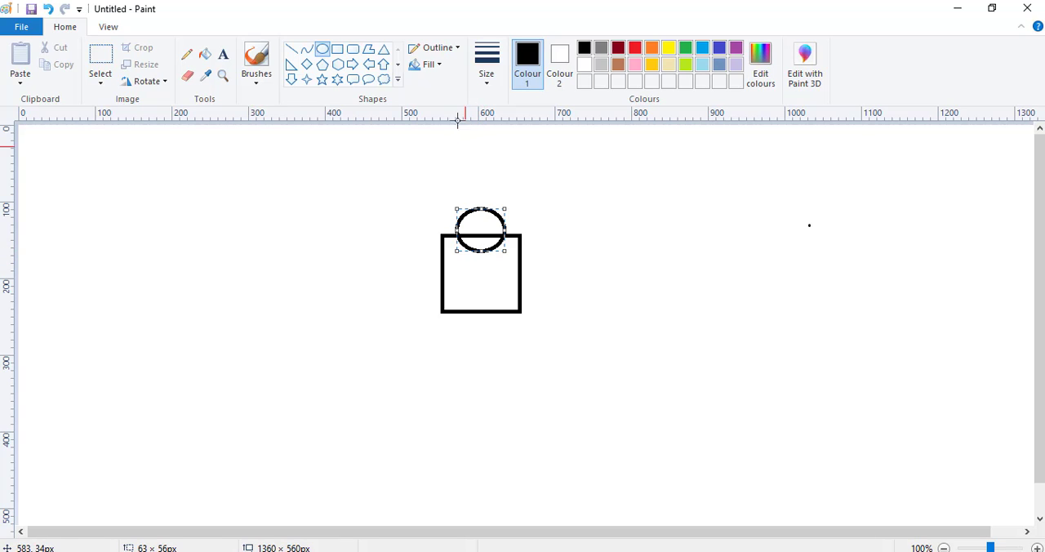
{"action": "left_click", "coordinate": [187, 81]}
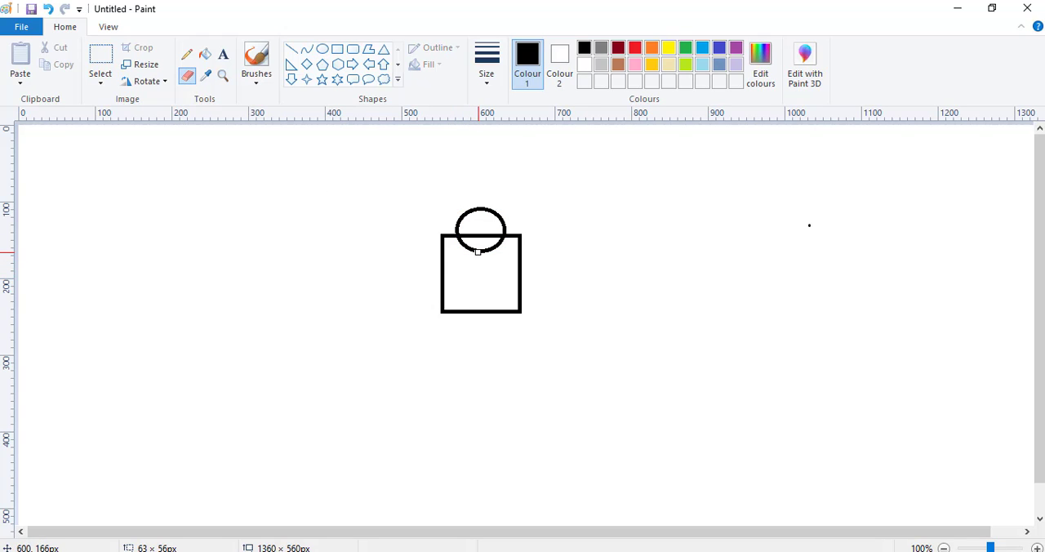
{"action": "mouse_move", "coordinate": [477, 254]}
{"action": "left_mouse_down"}
{"action": "mouse_move", "coordinate": [502, 243]}
{"action": "mouse_move", "coordinate": [458, 242]}
{"action": "left_mouse_up"}
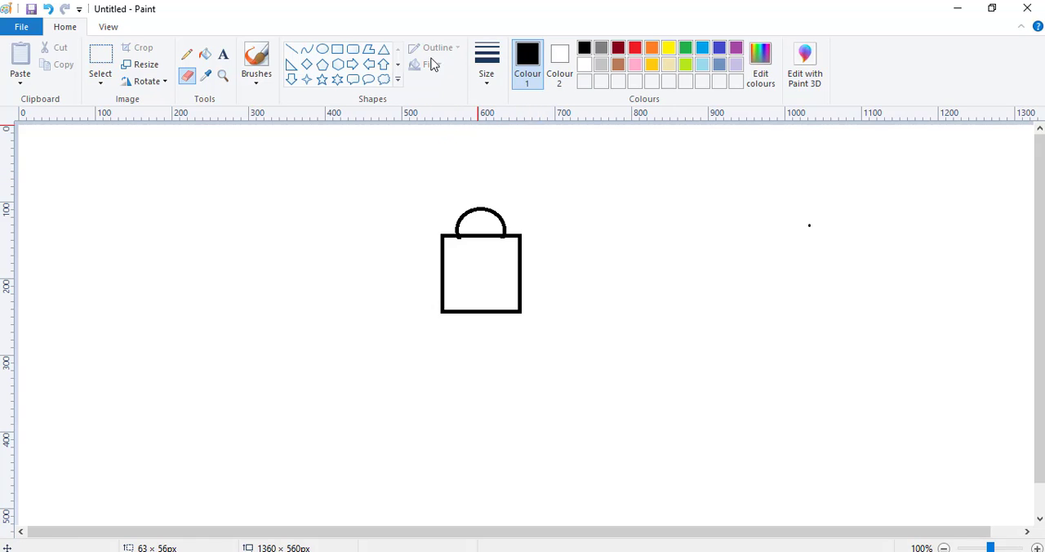
Draw two small round eyes about 18 × 20 px in the upper head, moving the right one until they are evenly spaced.
{"action": "left_click", "coordinate": [323, 49]}
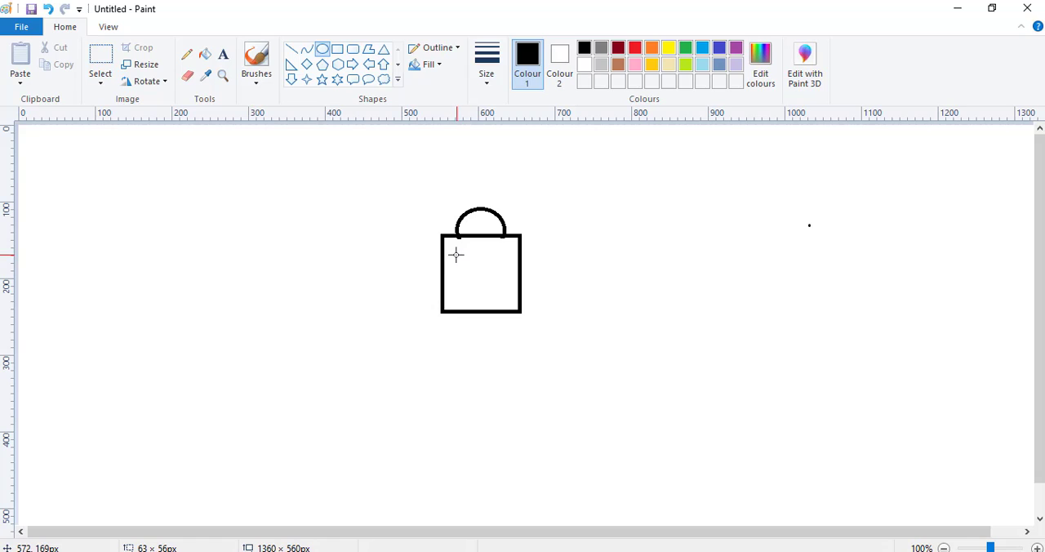
{"action": "left_click_drag", "start_coordinate": [456, 253], "coordinate": [500, 269]}
{"action": "left_click", "coordinate": [487, 254]}
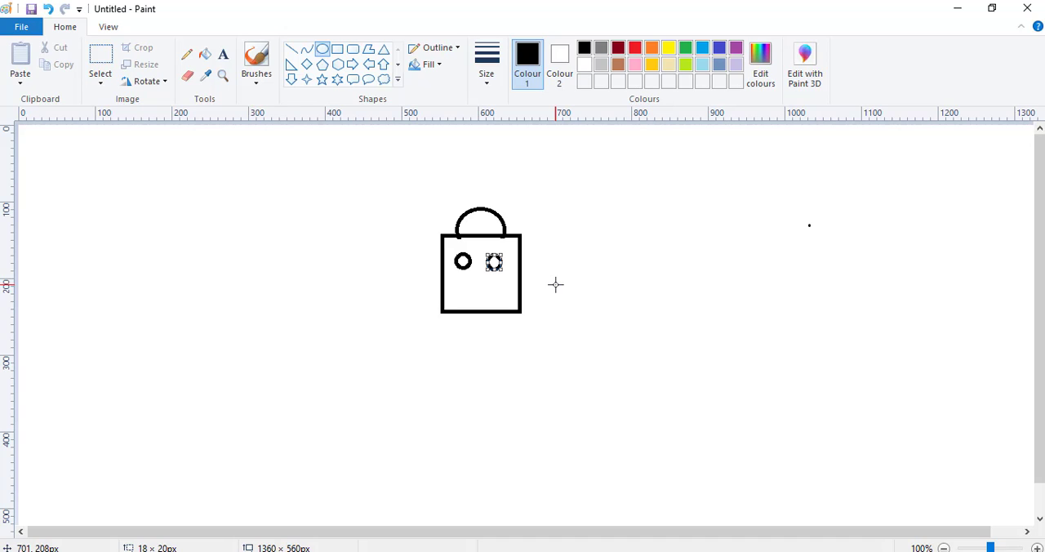
{"action": "key", "text": "Right"}
{"action": "key", "text": "Right"}
{"action": "key", "text": "Right"}
{"action": "key", "text": "Right"}
{"action": "key", "text": "Right"}
{"action": "key", "text": "Right"}
{"action": "key", "text": "Right"}
{"action": "key", "text": "Right"}
{"action": "key", "text": "Right"}
{"action": "key", "text": "Left"}
{"action": "key", "text": "Up"}
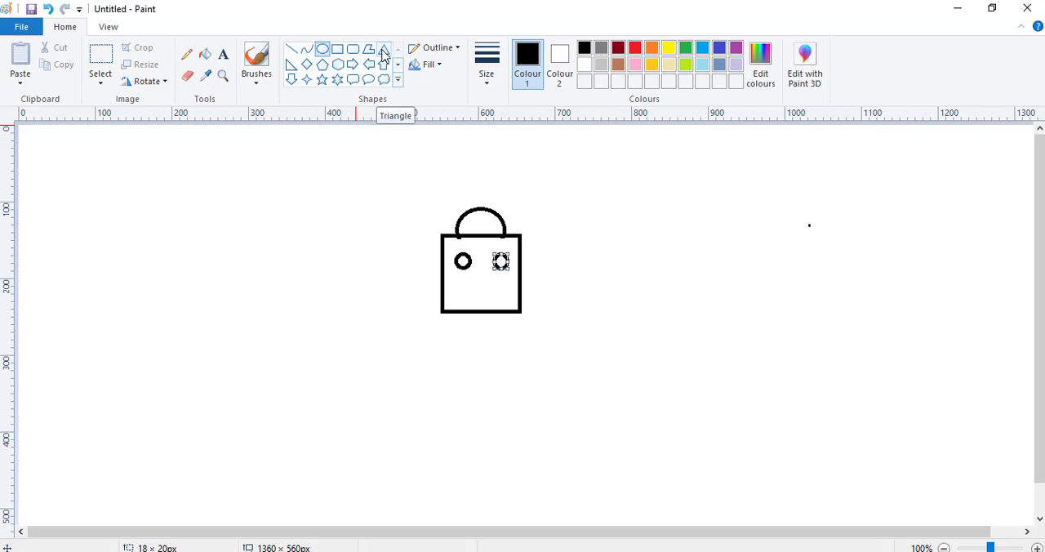
Draw a triangular nose about 28 × 26 px and nudge it up so it sits centred just below the eyes.
{"action": "left_click", "coordinate": [384, 54]}
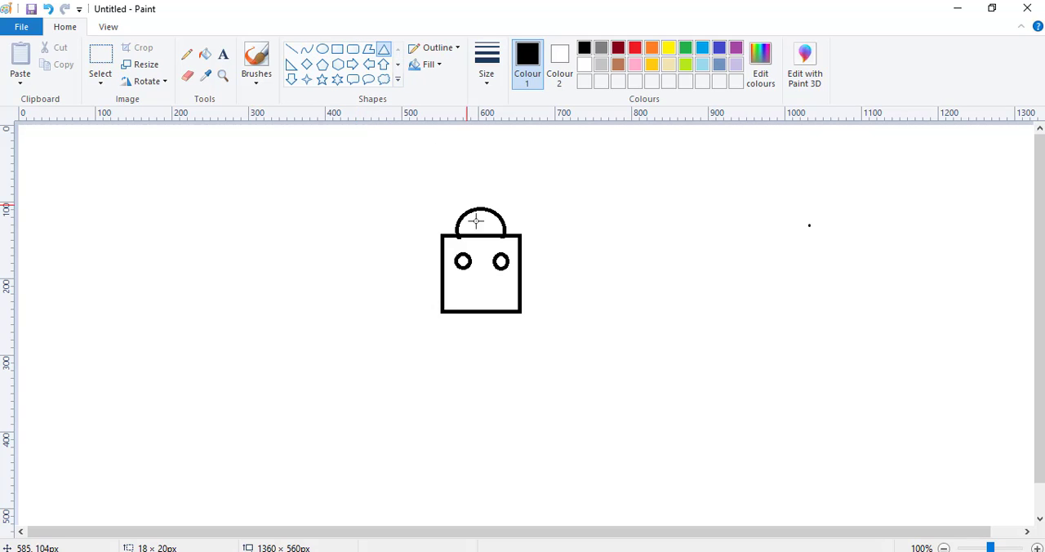
{"action": "left_click_drag", "start_coordinate": [469, 270], "coordinate": [492, 289]}
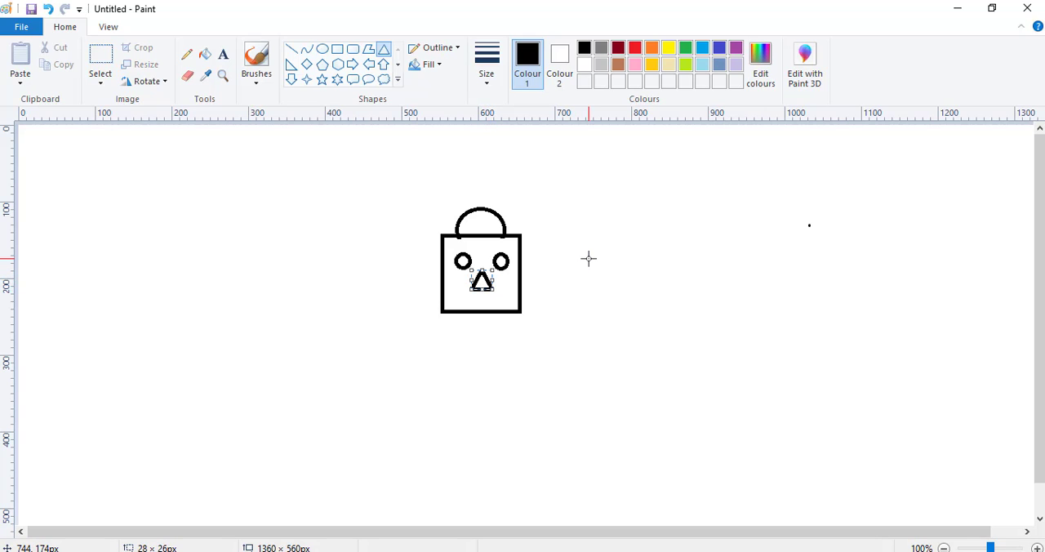
{"action": "key", "text": "Up"}
{"action": "key", "text": "Up"}
{"action": "key", "text": "Up"}
{"action": "key", "text": "Up"}
{"action": "key", "text": "Up"}
{"action": "key", "text": "Up"}
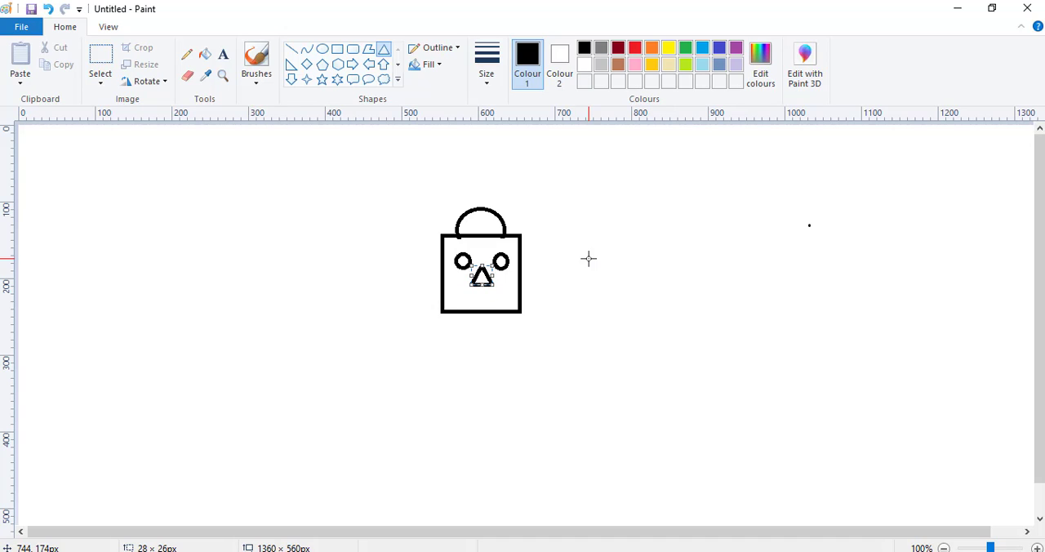
{"action": "key", "text": "Left"}
{"action": "key", "text": "Left"}
{"action": "key", "text": "Left"}
{"action": "key", "text": "Right"}
{"action": "key", "text": "Up"}
{"action": "key", "text": "Up"}
Draw a flat elliptical mouth about 52 × 19 px below the nose and nudge it left to centre it.
{"action": "left_click", "coordinate": [322, 49]}
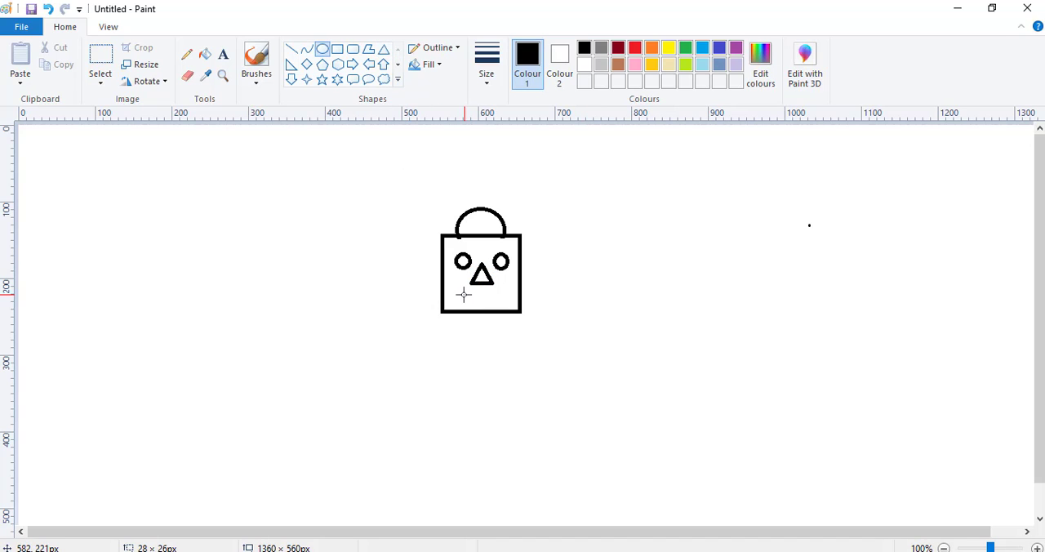
{"action": "left_click_drag", "start_coordinate": [463, 292], "coordinate": [503, 305]}
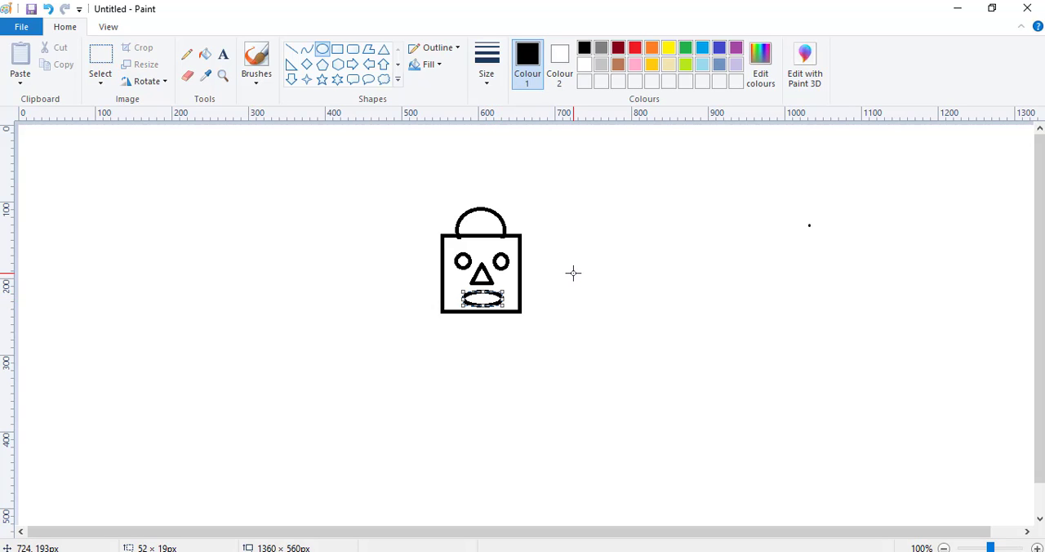
{"action": "key", "text": "Left"}
{"action": "key", "text": "Left"}
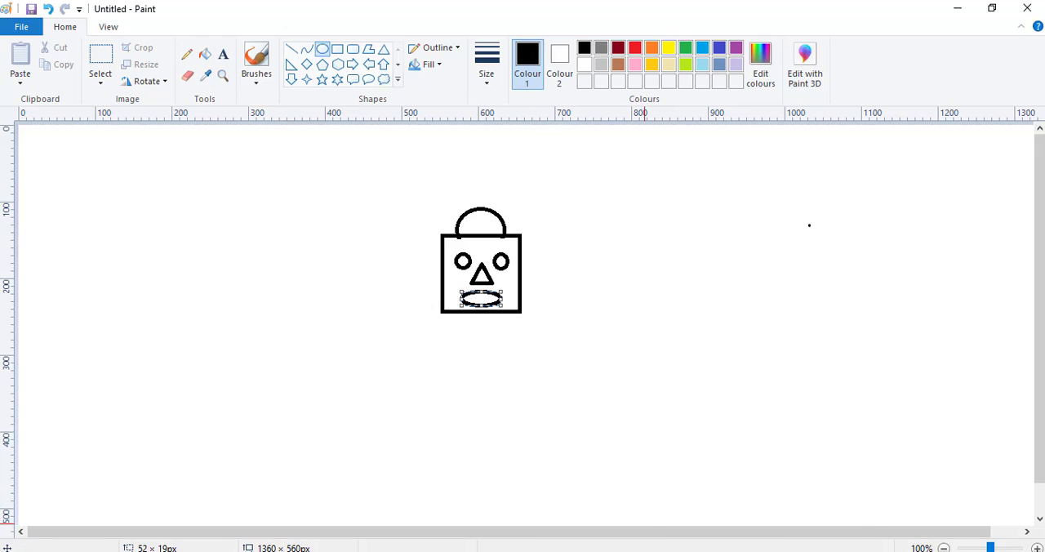
Check the reference picture gambar boneka.png and draw a narrow rectangular neck centred beneath the head in the untitled drawing.
{"action": "mouse_move", "coordinate": [695, 551]}
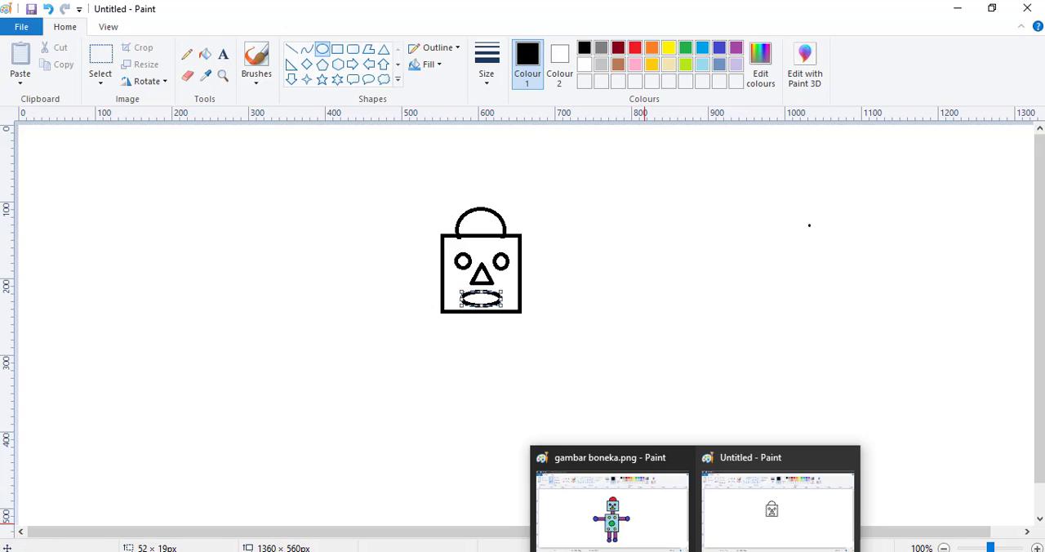
{"action": "left_click", "coordinate": [648, 514]}
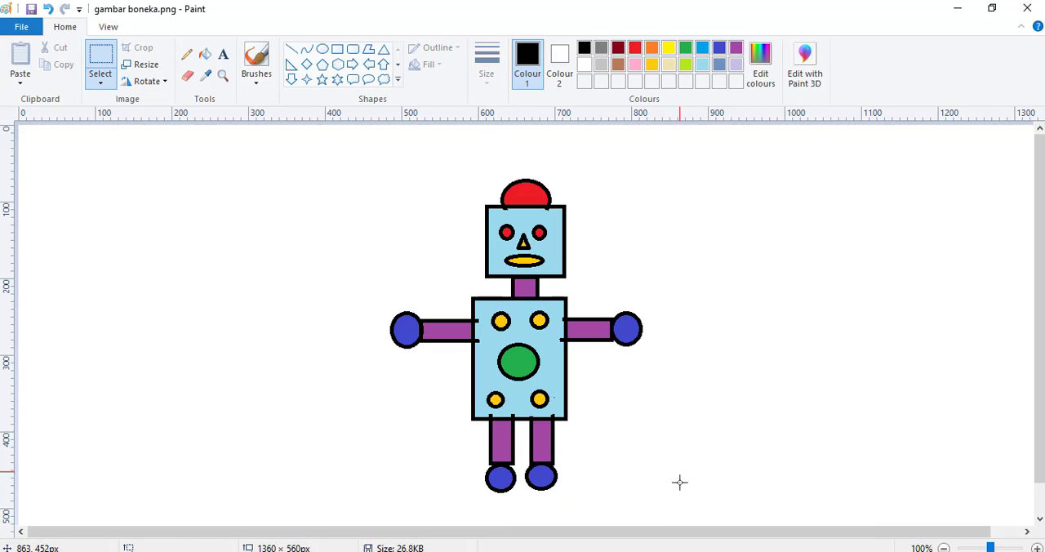
{"action": "mouse_move", "coordinate": [695, 551]}
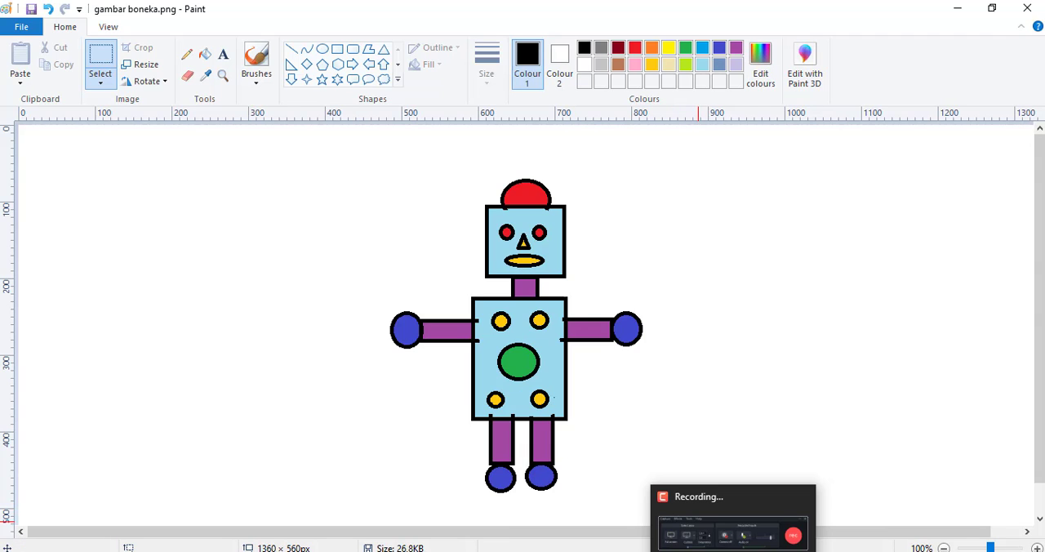
{"action": "left_click", "coordinate": [695, 551]}
{"action": "left_click", "coordinate": [739, 508]}
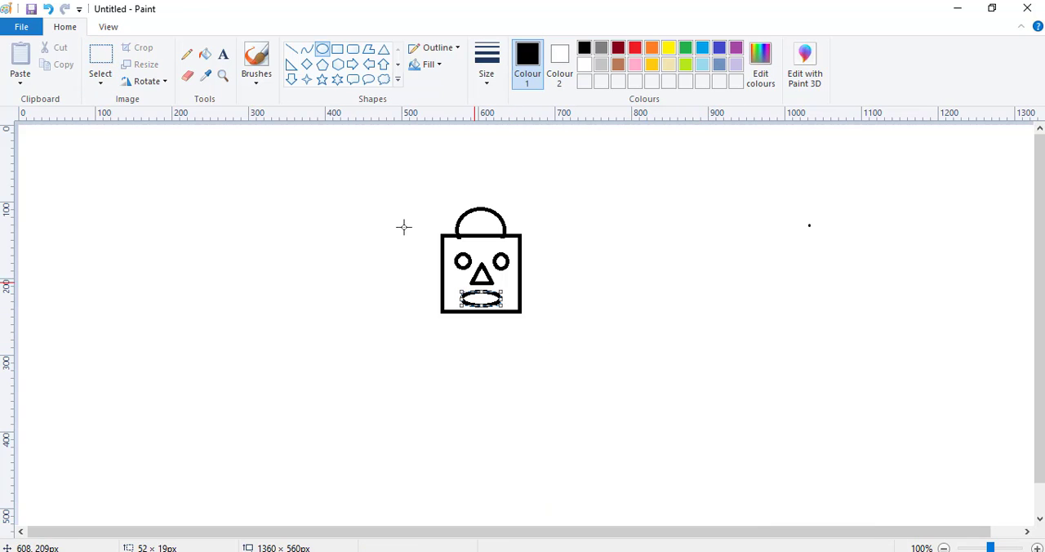
{"action": "left_click", "coordinate": [337, 49]}
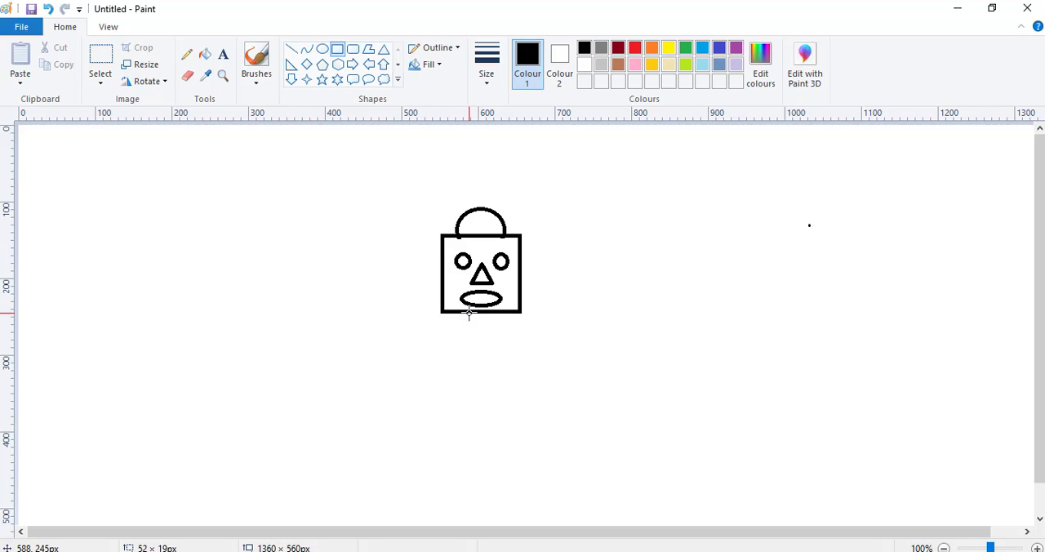
{"action": "left_click_drag", "start_coordinate": [469, 311], "coordinate": [489, 335]}
{"action": "key", "text": "Right"}
{"action": "key", "text": "Right"}
{"action": "key", "text": "Right"}
{"action": "key", "text": "Right"}
Draw the torso rectangle, resize it to about 141 × 152 px, and position its top edge against the bottom of the neck.
{"action": "mouse_move", "coordinate": [421, 345]}
{"action": "left_mouse_down"}
{"action": "mouse_move", "coordinate": [524, 399]}
{"action": "mouse_move", "coordinate": [537, 458]}
{"action": "left_mouse_up"}
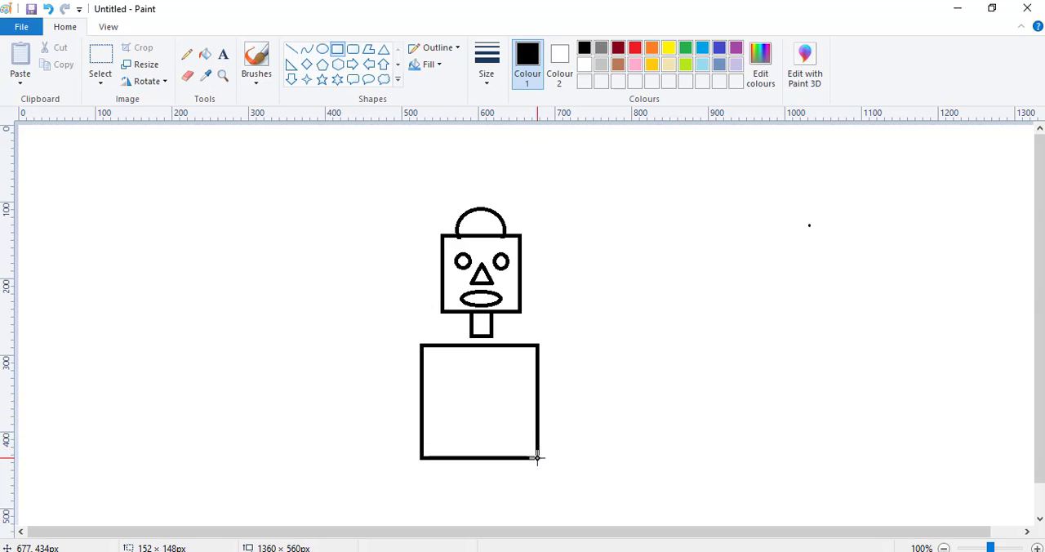
{"action": "left_click_drag", "start_coordinate": [537, 458], "coordinate": [538, 461]}
{"action": "left_click_drag", "start_coordinate": [421, 405], "coordinate": [428, 406]}
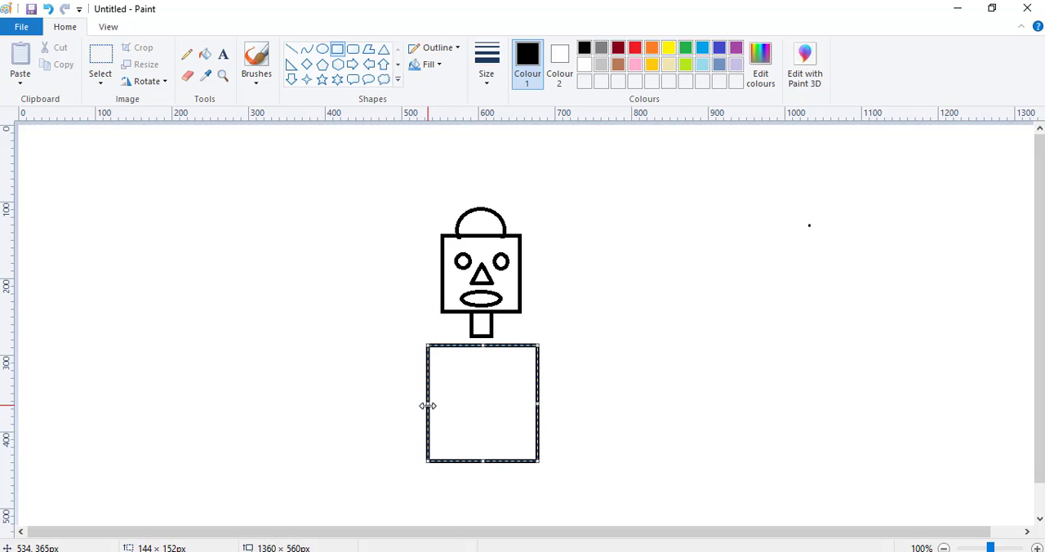
{"action": "left_click_drag", "start_coordinate": [537, 406], "coordinate": [534, 406]}
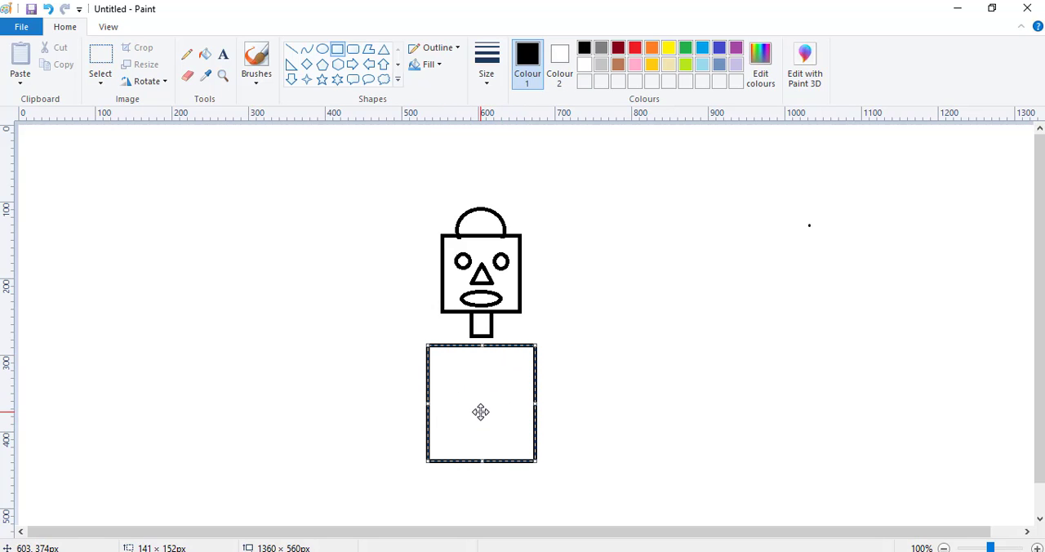
{"action": "left_click_drag", "start_coordinate": [480, 411], "coordinate": [481, 404]}
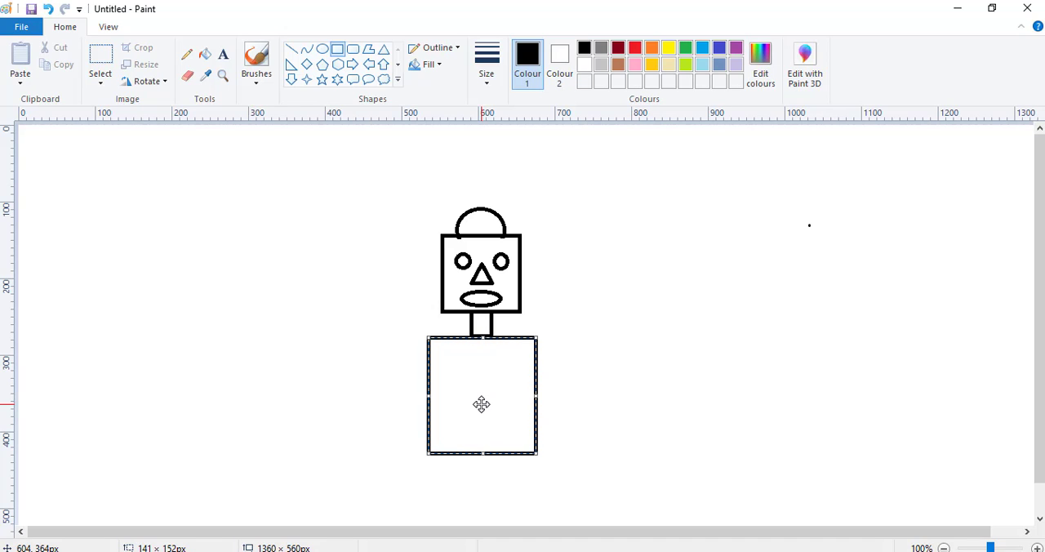
{"action": "left_click_drag", "start_coordinate": [481, 404], "coordinate": [481, 405]}
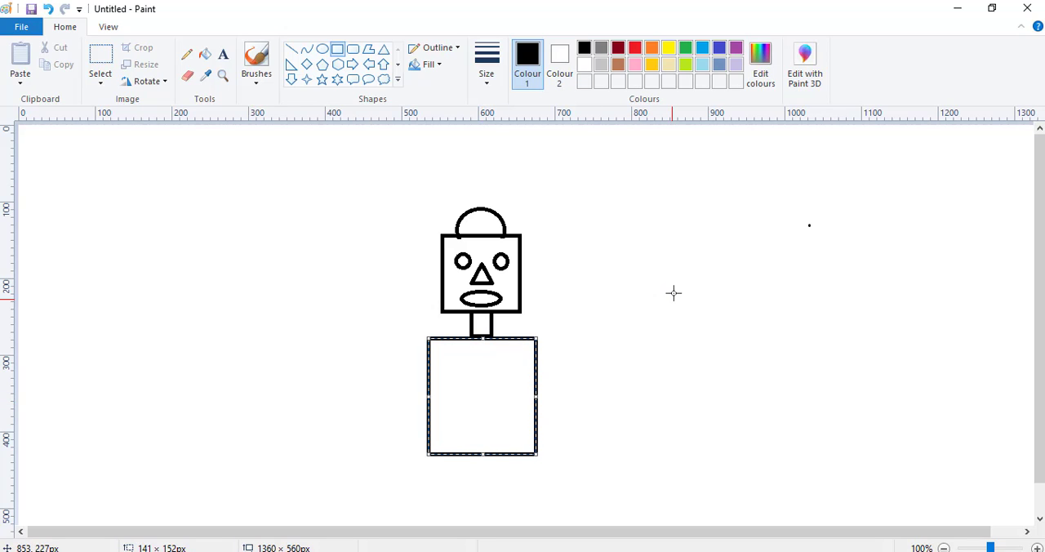
{"action": "key", "text": "Up"}
{"action": "key", "text": "Up"}
{"action": "key", "text": "Up"}
{"action": "key", "text": "Up"}
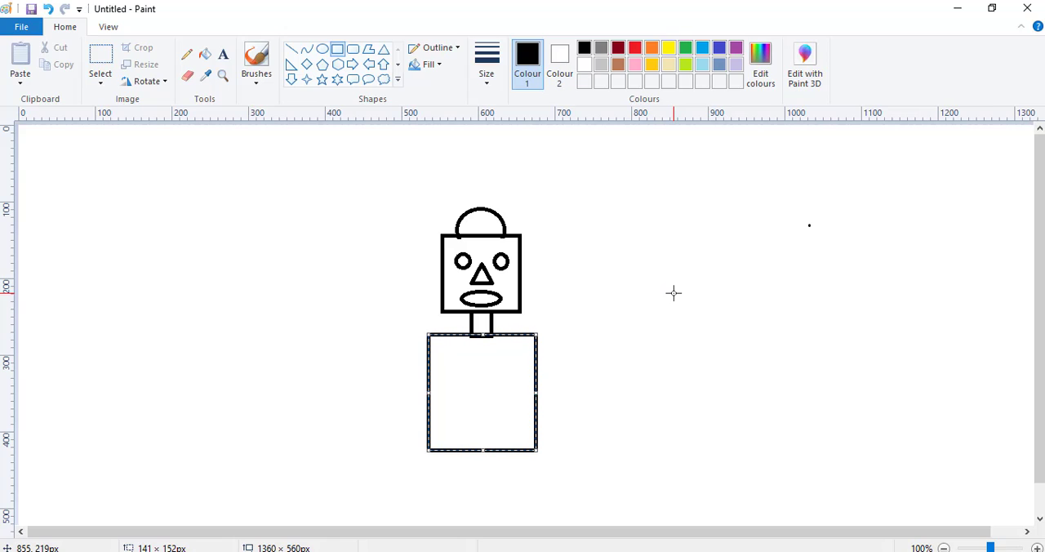
{"action": "key", "text": "Down"}
{"action": "key", "text": "Down"}
{"action": "key", "text": "Down"}
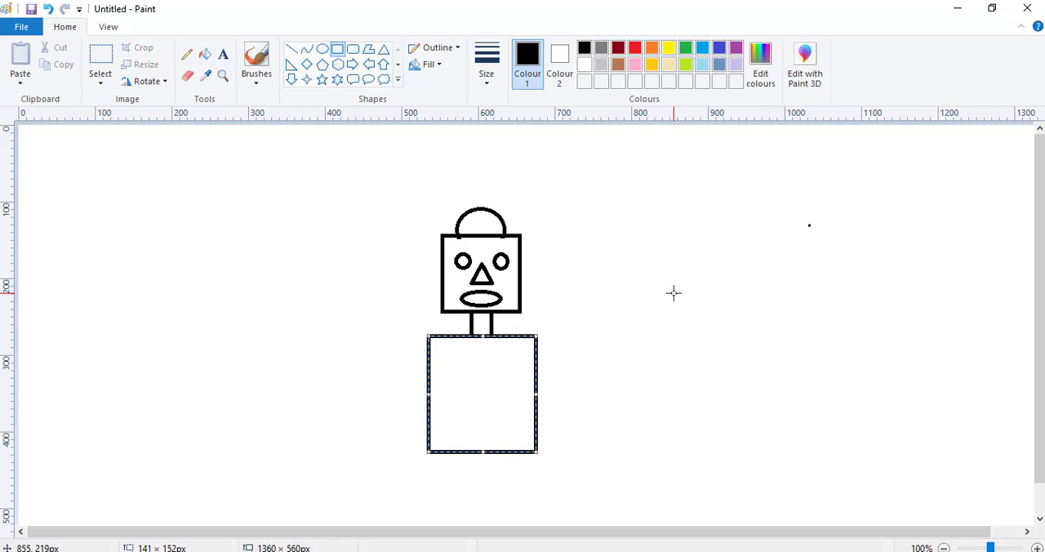
Draw a horizontal rectangular arm about 120 × 28 px beside the torso and move it left until it meets the torso's right edge.
{"action": "left_click", "coordinate": [337, 49]}
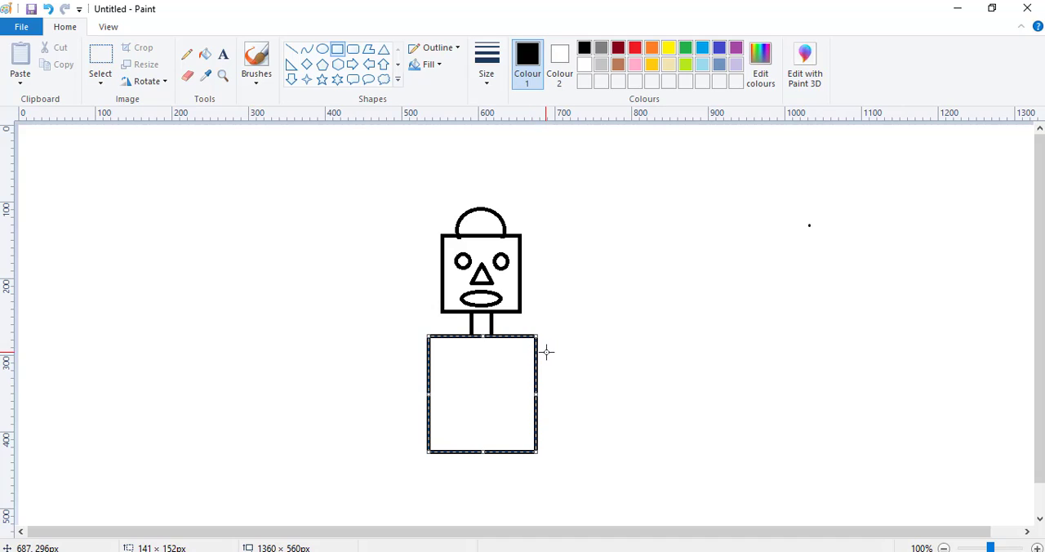
{"action": "mouse_move", "coordinate": [546, 350]}
{"action": "left_mouse_down"}
{"action": "mouse_move", "coordinate": [611, 355]}
{"action": "mouse_move", "coordinate": [638, 371]}
{"action": "left_mouse_up"}
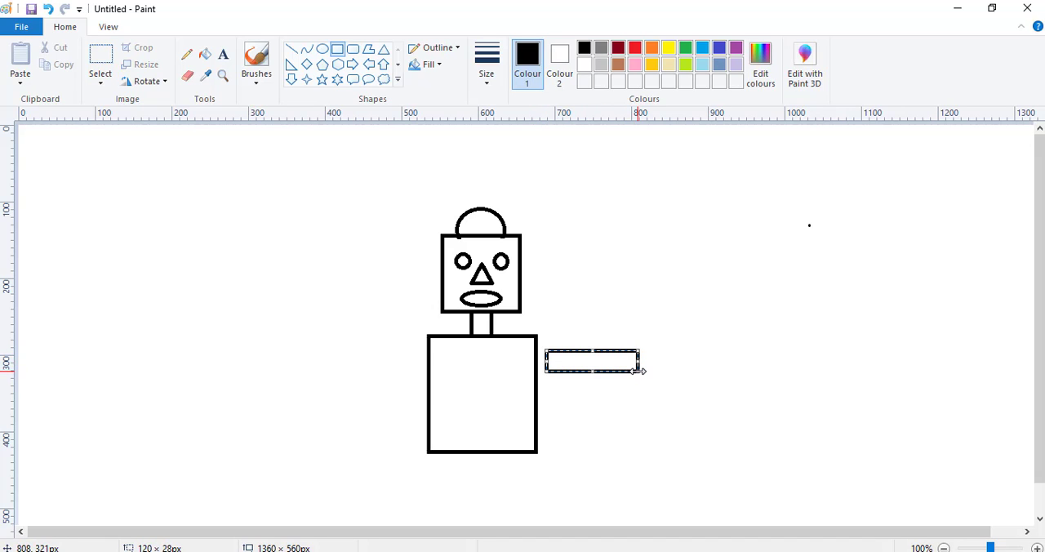
{"action": "key", "text": "Left"}
{"action": "key", "text": "Left"}
{"action": "key", "text": "Left"}
{"action": "key", "text": "Left"}
{"action": "key", "text": "Left"}
{"action": "key", "text": "Left"}
{"action": "key", "text": "Left"}
{"action": "key", "text": "Left"}
{"action": "key", "text": "Left"}
{"action": "key", "text": "Left"}
{"action": "key", "text": "Left"}
{"action": "key", "text": "Left"}
{"action": "key", "text": "Left"}
{"action": "key", "text": "Left"}
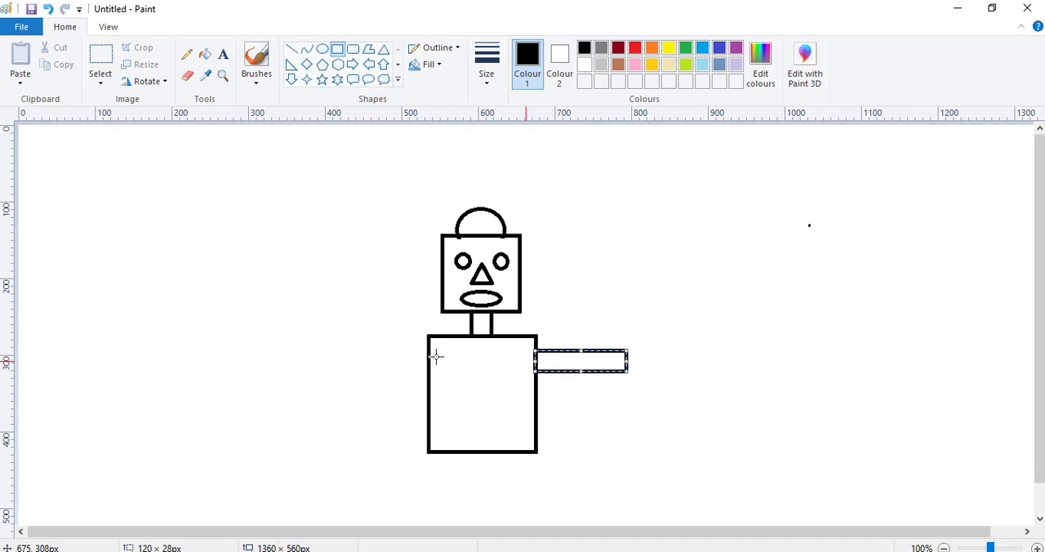
Draw the second horizontal rectangular arm about 127 × 29 px and move it until it meets the torso's left edge, level with the other arm.
{"action": "left_click_drag", "start_coordinate": [346, 347], "coordinate": [442, 367]}
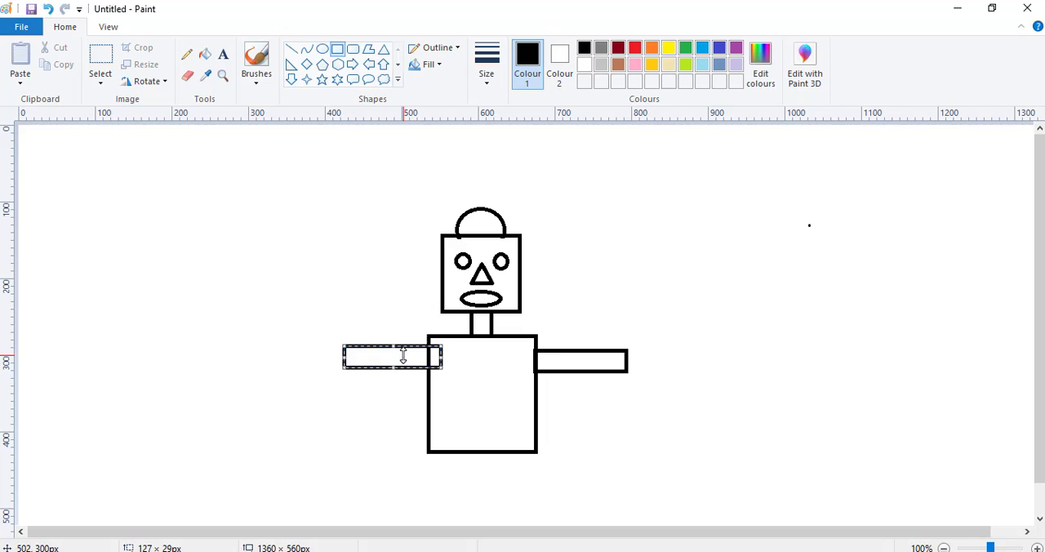
{"action": "key", "text": "Left"}
{"action": "key", "text": "Left"}
{"action": "key", "text": "Left"}
{"action": "key", "text": "Left"}
{"action": "key", "text": "Left"}
{"action": "key", "text": "Left"}
{"action": "key", "text": "Left"}
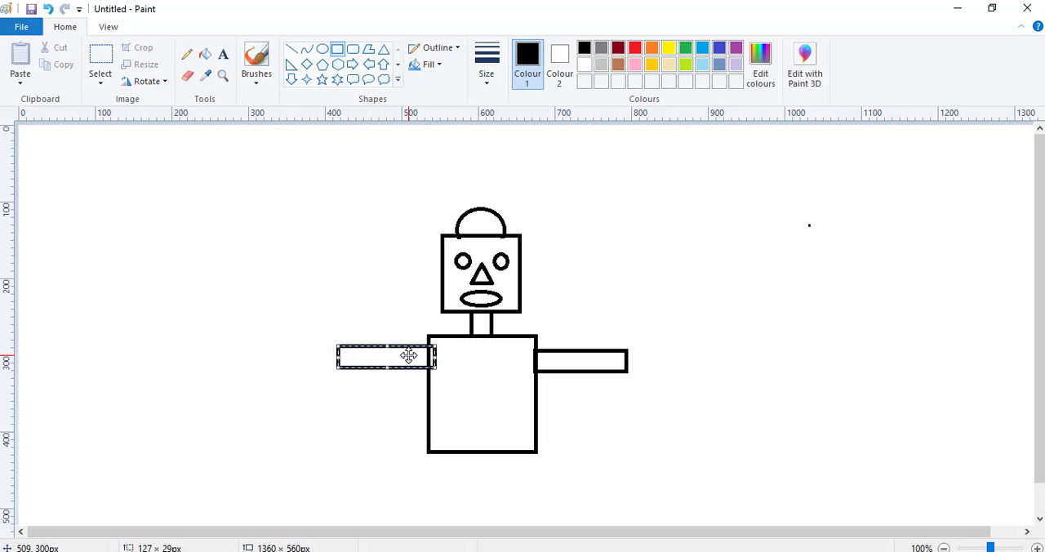
{"action": "key", "text": "Left"}
{"action": "key", "text": "Left"}
{"action": "key", "text": "Left"}
{"action": "key", "text": "Left"}
{"action": "key", "text": "Left"}
{"action": "key", "text": "Left"}
{"action": "key", "text": "Left"}
{"action": "key", "text": "Left"}
{"action": "key", "text": "Down"}
{"action": "key", "text": "Down"}
{"action": "key", "text": "Down"}
{"action": "key", "text": "Down"}
{"action": "key", "text": "Down"}
{"action": "key", "text": "Down"}
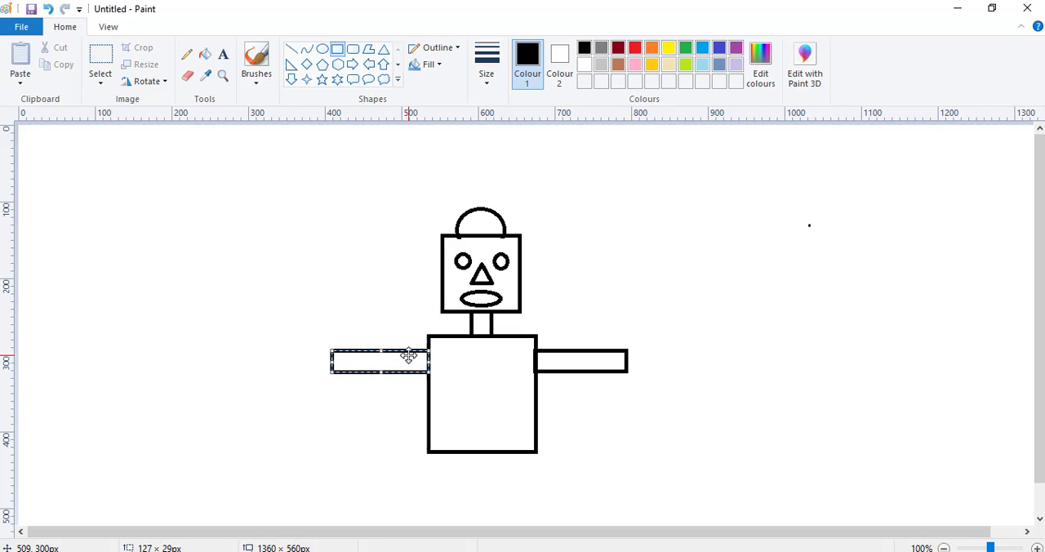
{"action": "key", "text": "Down"}
{"action": "key", "text": "Down"}
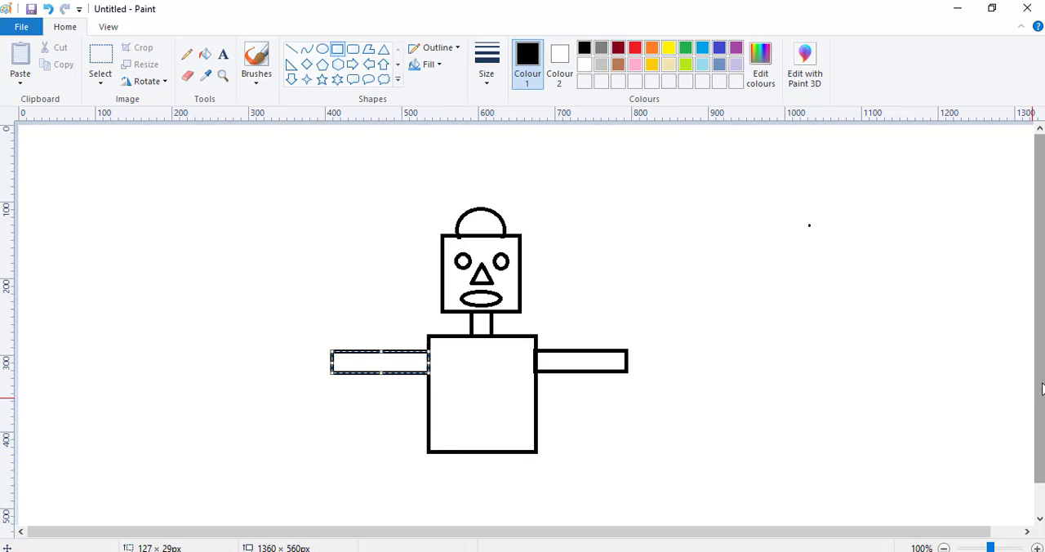
Draw two vertical rectangular legs beneath the torso, the left about 29 × 73 px and the right about 26 × 76 px.
{"action": "left_click_drag", "start_coordinate": [1039, 391], "coordinate": [1040, 424]}
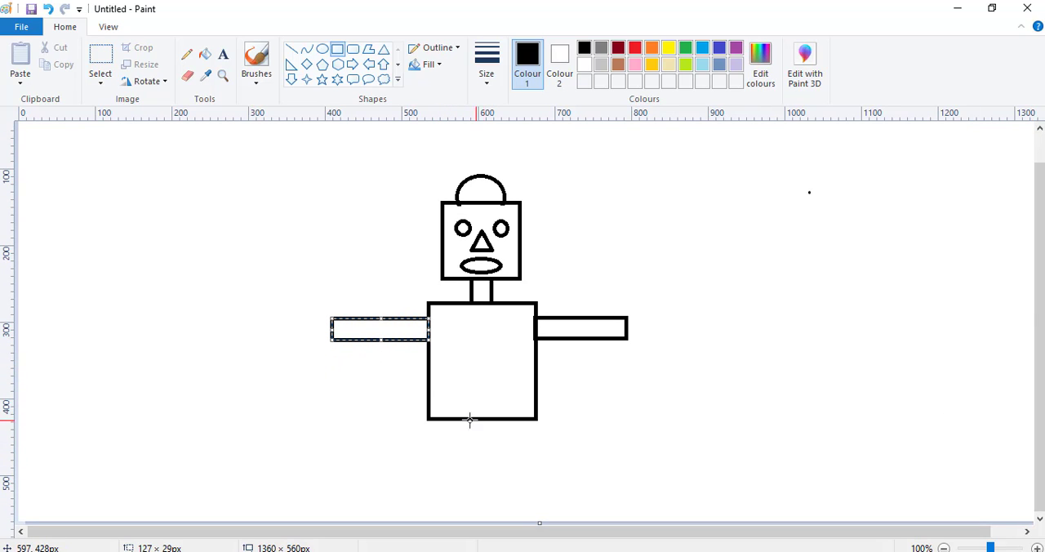
{"action": "left_click_drag", "start_coordinate": [441, 420], "coordinate": [463, 474]}
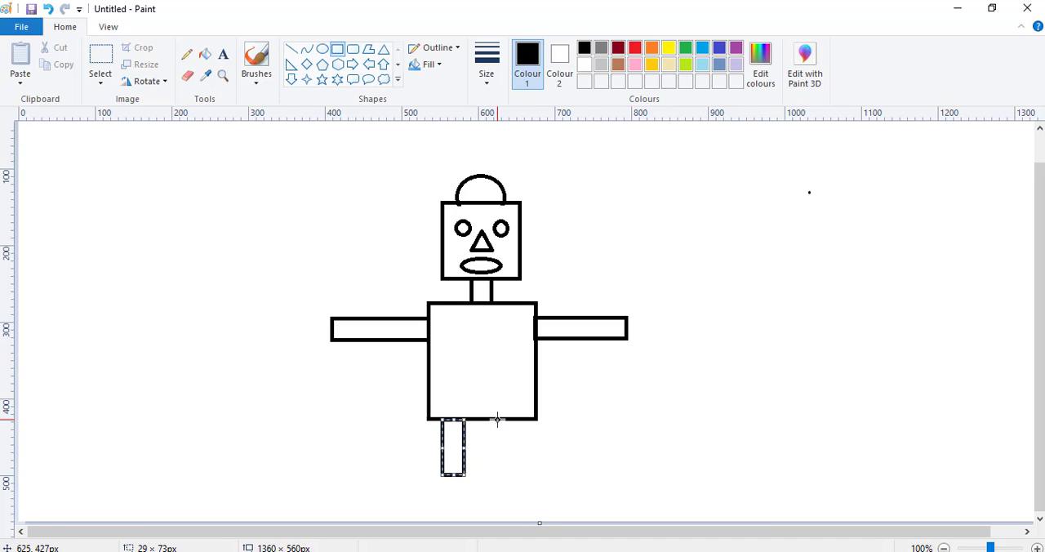
{"action": "left_click_drag", "start_coordinate": [497, 420], "coordinate": [516, 474]}
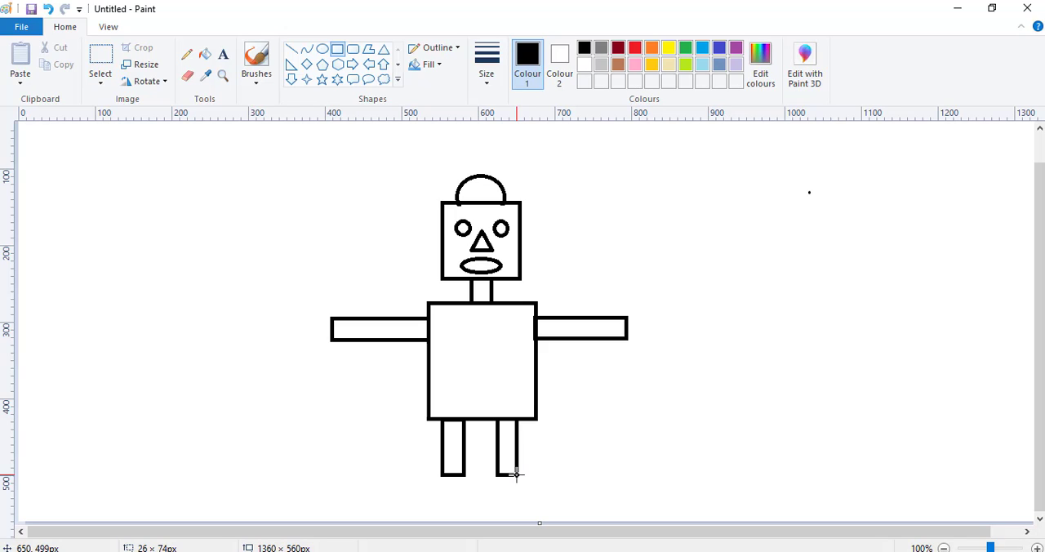
{"action": "left_click_drag", "start_coordinate": [516, 473], "coordinate": [516, 475]}
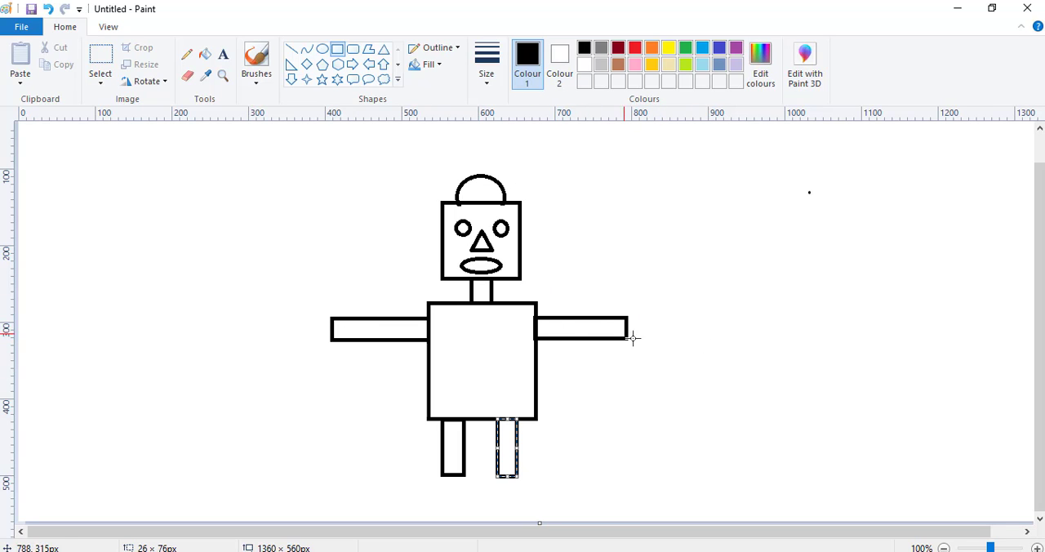
Draw an oval hand about 29 × 40 px beside the right arm and move it left until it touches the arm's end.
{"action": "left_click", "coordinate": [322, 51]}
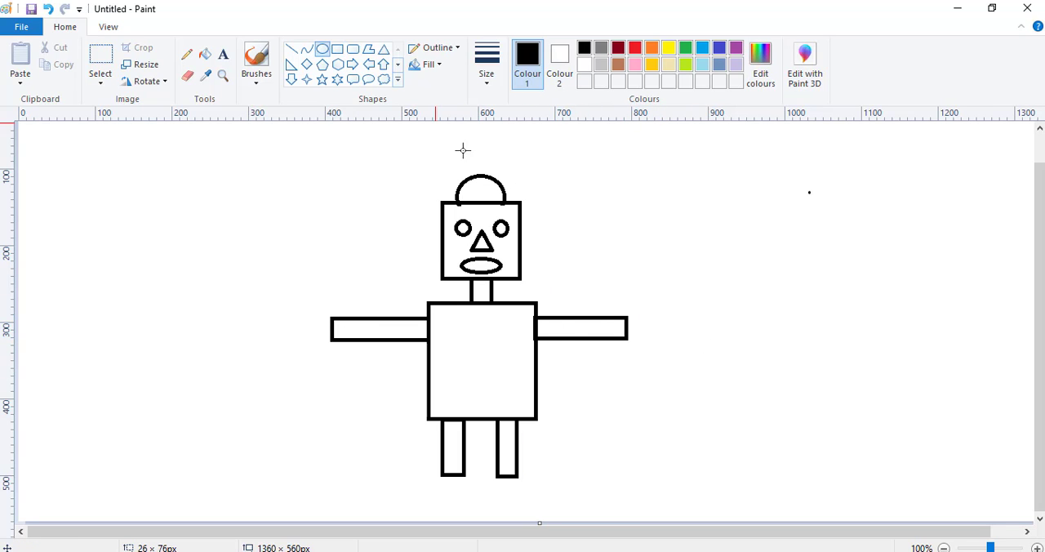
{"action": "left_click_drag", "start_coordinate": [639, 311], "coordinate": [661, 343]}
{"action": "key", "text": "Left"}
{"action": "key", "text": "Left"}
{"action": "key", "text": "Left"}
{"action": "key", "text": "Left"}
{"action": "key", "text": "Left"}
{"action": "key", "text": "Left"}
{"action": "key", "text": "Left"}
{"action": "key", "text": "Left"}
{"action": "key", "text": "Left"}
{"action": "key", "text": "Left"}
{"action": "key", "text": "Left"}
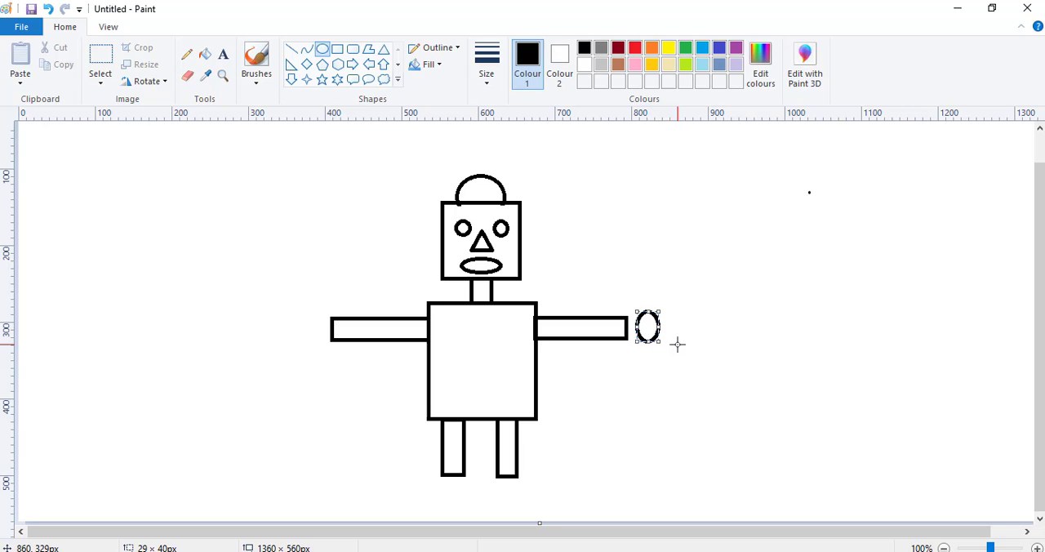
{"action": "key", "text": "Left"}
{"action": "key", "text": "Left"}
{"action": "key", "text": "Left"}
{"action": "key", "text": "Left"}
{"action": "key", "text": "Left"}
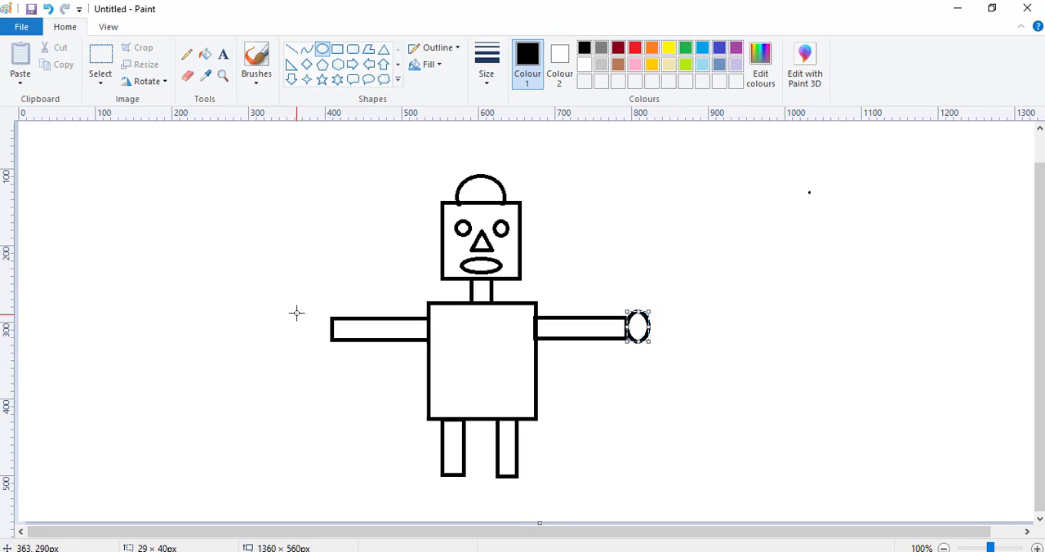
Draw an oval hand about 32 × 39 px at the left arm's outer end and adjust its position to meet the arm.
{"action": "left_click_drag", "start_coordinate": [297, 311], "coordinate": [322, 344]}
{"action": "key", "text": "Right"}
{"action": "key", "text": "Right"}
{"action": "key", "text": "Right"}
{"action": "key", "text": "Right"}
{"action": "key", "text": "Right"}
{"action": "key", "text": "Right"}
{"action": "key", "text": "Right"}
{"action": "key", "text": "Right"}
{"action": "key", "text": "Right"}
{"action": "key", "text": "Right"}
{"action": "key", "text": "Right"}
{"action": "key", "text": "Right"}
{"action": "key", "text": "Right"}
{"action": "key", "text": "Right"}
{"action": "key", "text": "Right"}
{"action": "key", "text": "Right"}
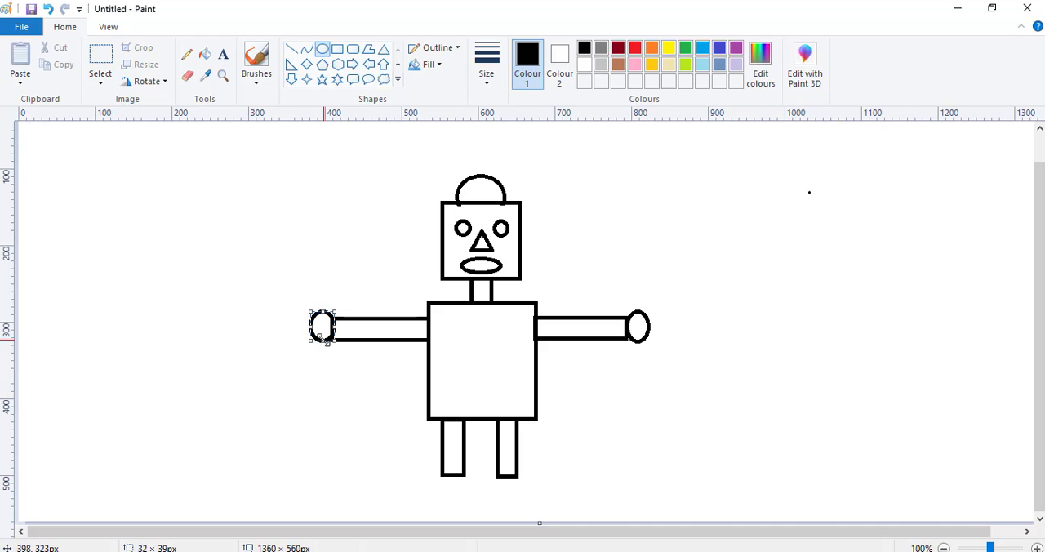
{"action": "key", "text": "Left"}
{"action": "key", "text": "Left"}
{"action": "key", "text": "Left"}
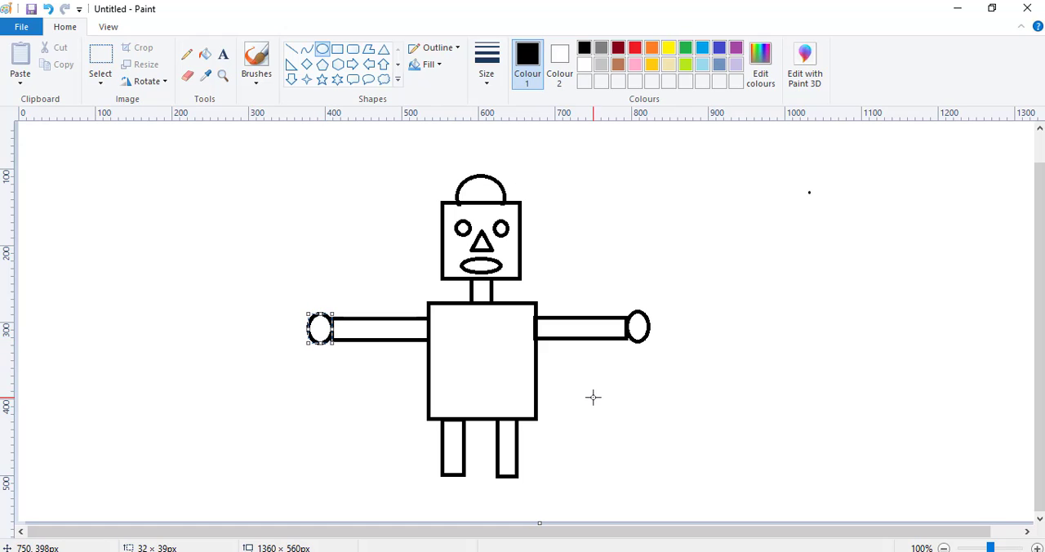
Draw an oval foot about 38 × 34 px below the right leg and move it up and left to sit centred against the leg.
{"action": "left_click_drag", "start_coordinate": [491, 485], "coordinate": [523, 514]}
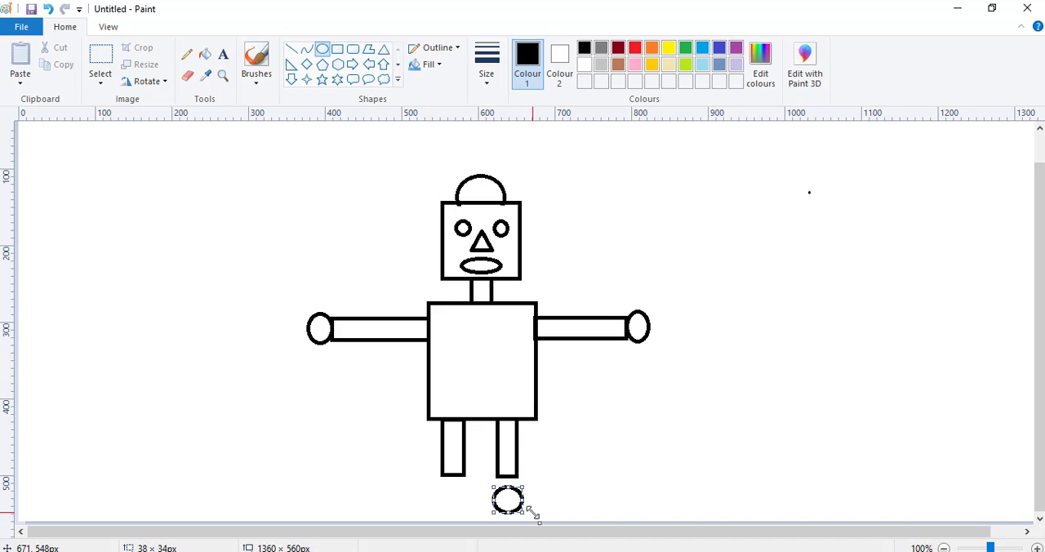
{"action": "key", "text": "Up"}
{"action": "key", "text": "Up"}
{"action": "key", "text": "Up"}
{"action": "key", "text": "Up"}
{"action": "key", "text": "Up"}
{"action": "key", "text": "Up"}
{"action": "key", "text": "Up"}
{"action": "key", "text": "Up"}
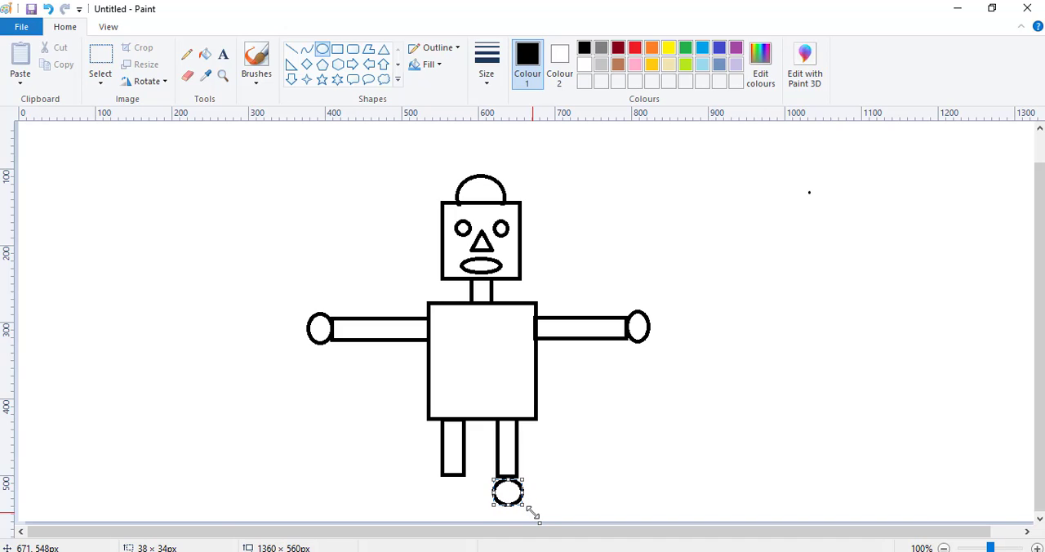
{"action": "key", "text": "Up"}
{"action": "key", "text": "Up"}
{"action": "key", "text": "Left"}
{"action": "key", "text": "Left"}
Draw an oval foot about 40 × 35 px below the left leg and position it centred against the leg's lower end.
{"action": "left_click", "coordinate": [439, 488]}
{"action": "left_click_drag", "start_coordinate": [439, 488], "coordinate": [469, 513]}
{"action": "key", "text": "Up"}
{"action": "key", "text": "Up"}
{"action": "key", "text": "Up"}
{"action": "key", "text": "Up"}
{"action": "key", "text": "Up"}
{"action": "key", "text": "Up"}
{"action": "key", "text": "Up"}
{"action": "key", "text": "Up"}
{"action": "key", "text": "Up"}
{"action": "key", "text": "Up"}
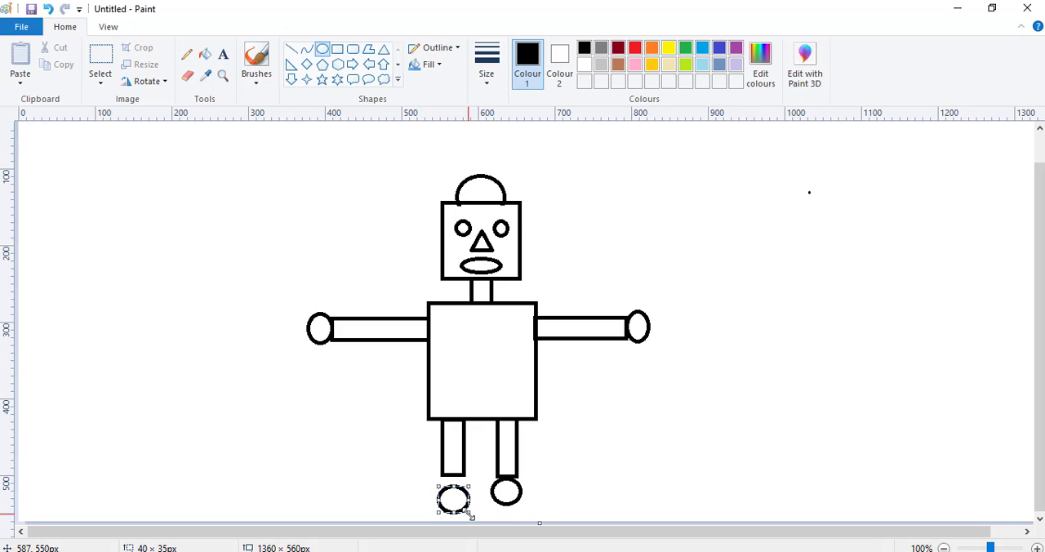
{"action": "key", "text": "Up"}
{"action": "key", "text": "Up"}
{"action": "key", "text": "Up"}
{"action": "key", "text": "Up"}
{"action": "key", "text": "Up"}
{"action": "key", "text": "Up"}
{"action": "key", "text": "Up"}
{"action": "key", "text": "Up"}
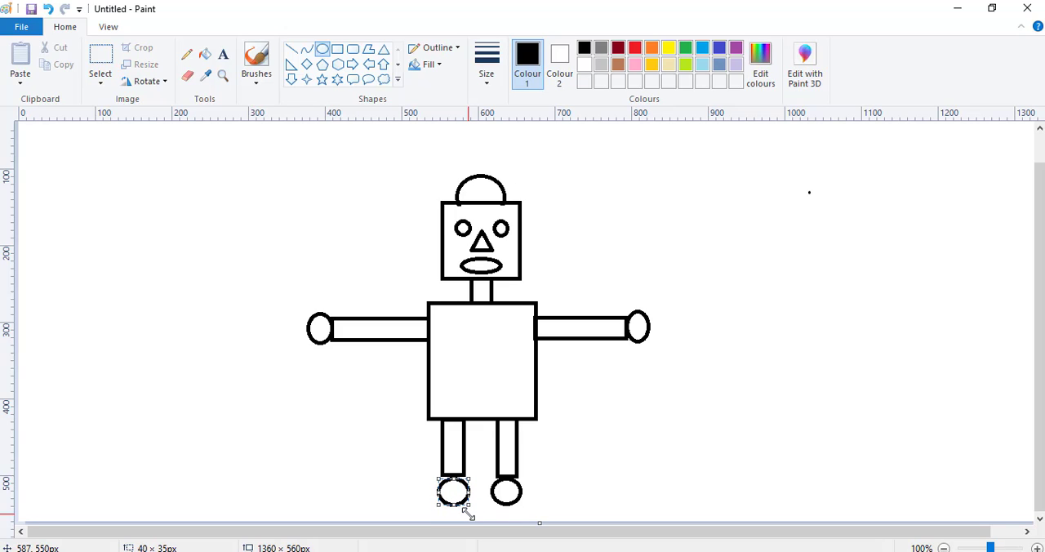
{"action": "key", "text": "Up"}
{"action": "key", "text": "Up"}
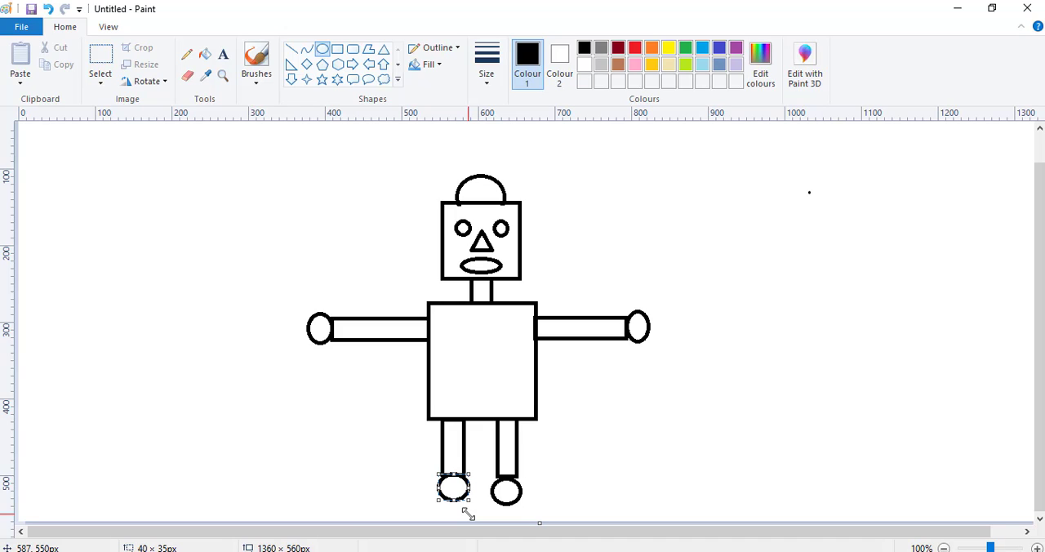
{"action": "key", "text": "Left"}
{"action": "key", "text": "Left"}
{"action": "key", "text": "Down"}
{"action": "key", "text": "Down"}
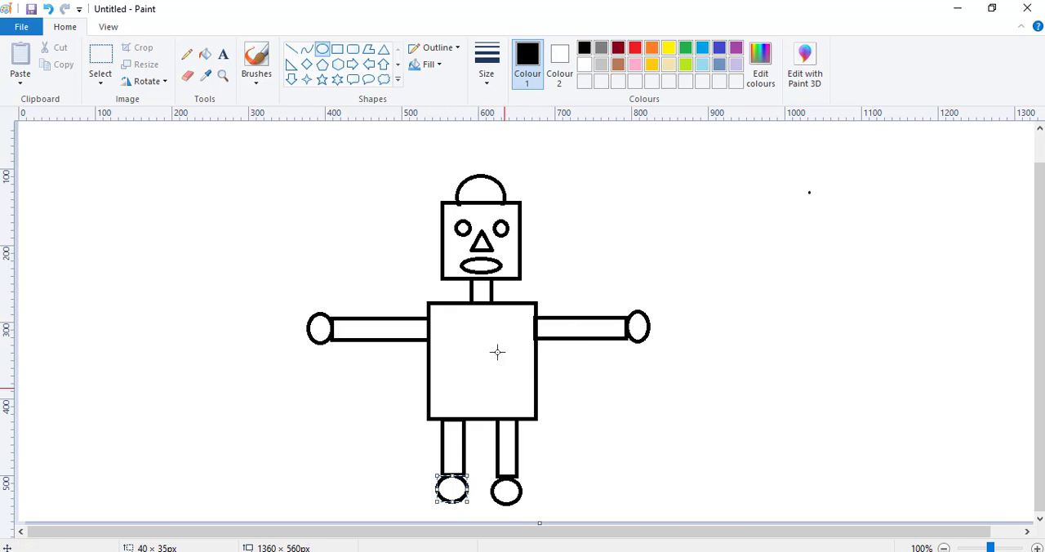
Check the reference picture gambar boneka.png and draw a circle about 59 × 61 px in the middle of the torso in the untitled drawing.
{"action": "mouse_move", "coordinate": [695, 551]}
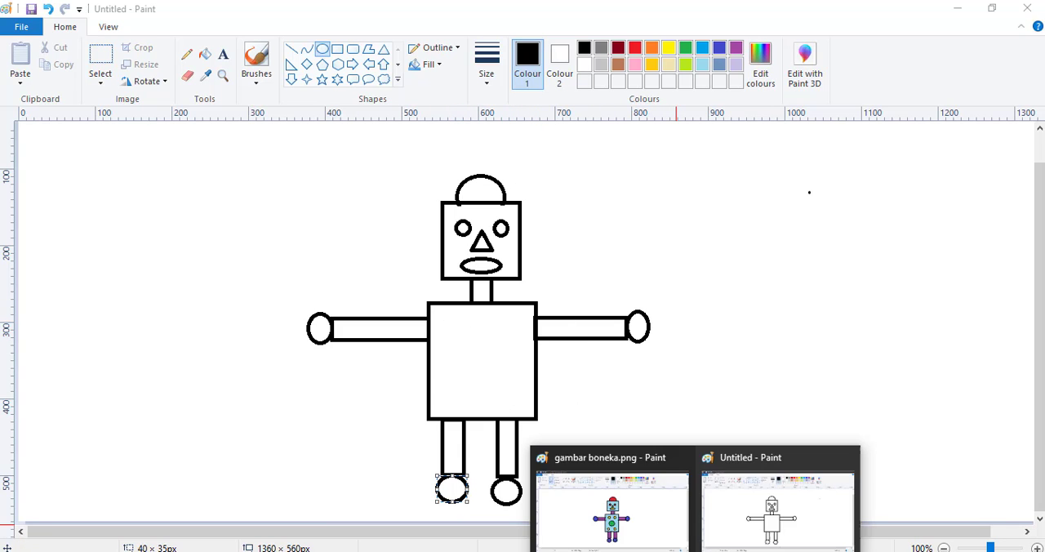
{"action": "left_click", "coordinate": [612, 512]}
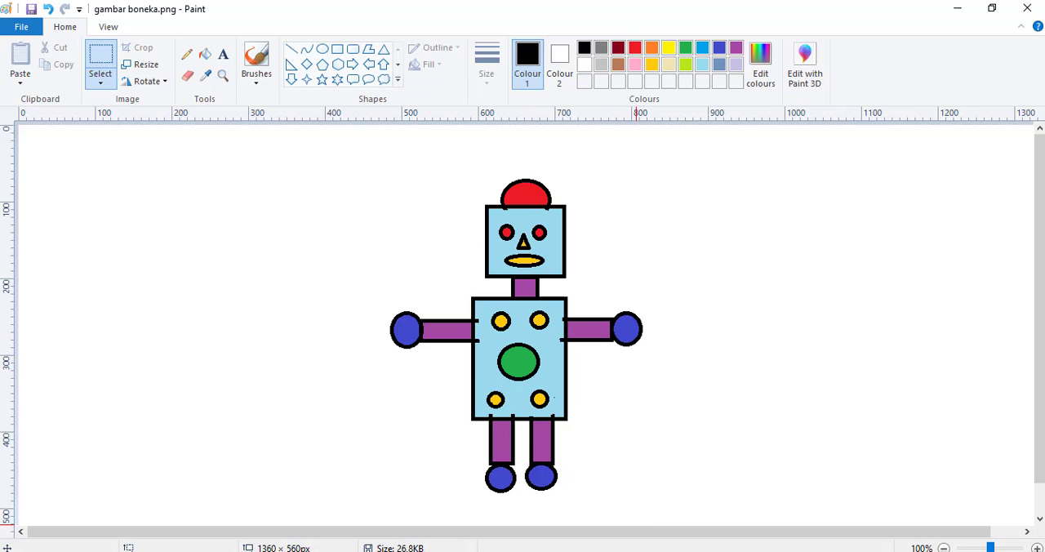
{"action": "left_click", "coordinate": [749, 524]}
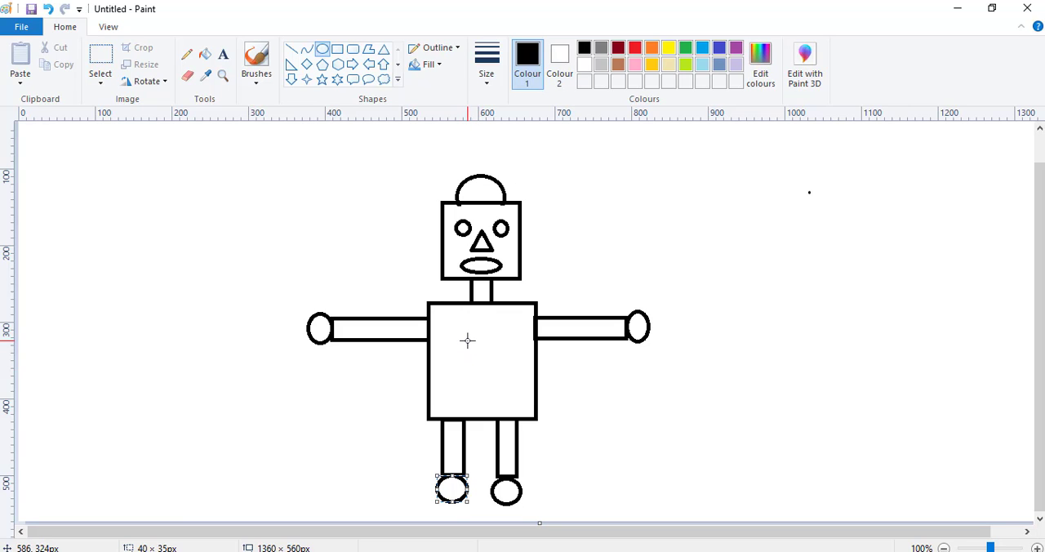
{"action": "mouse_move", "coordinate": [467, 340]}
{"action": "left_mouse_down"}
{"action": "mouse_move", "coordinate": [514, 389]}
{"action": "mouse_move", "coordinate": [485, 365]}
{"action": "left_mouse_up"}
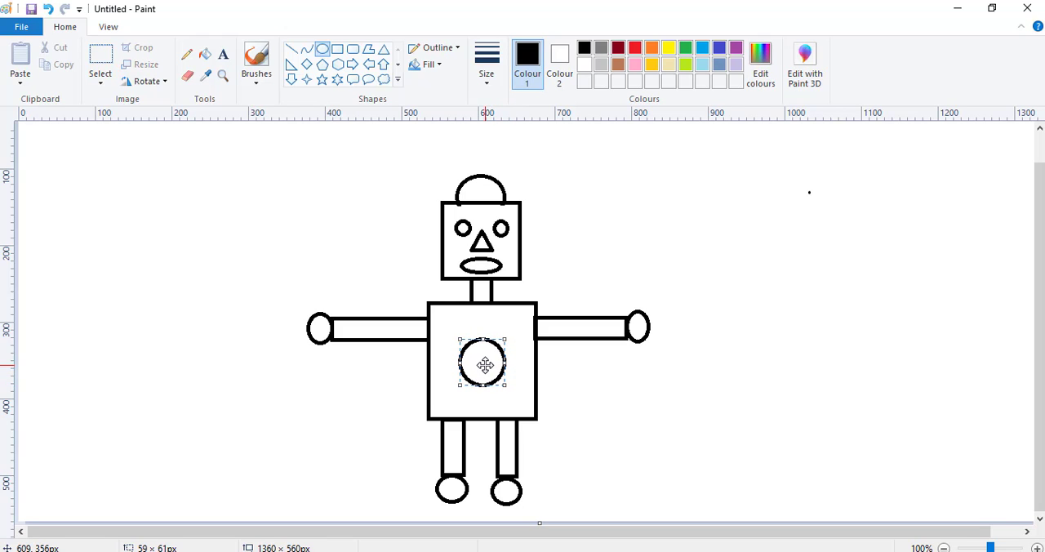
Draw small circles, about 22 × 22 px in the upper right, in the torso's two upper corners and its lower-right corner.
{"action": "left_click_drag", "start_coordinate": [435, 311], "coordinate": [451, 328]}
{"action": "left_click_drag", "start_coordinate": [514, 311], "coordinate": [529, 325]}
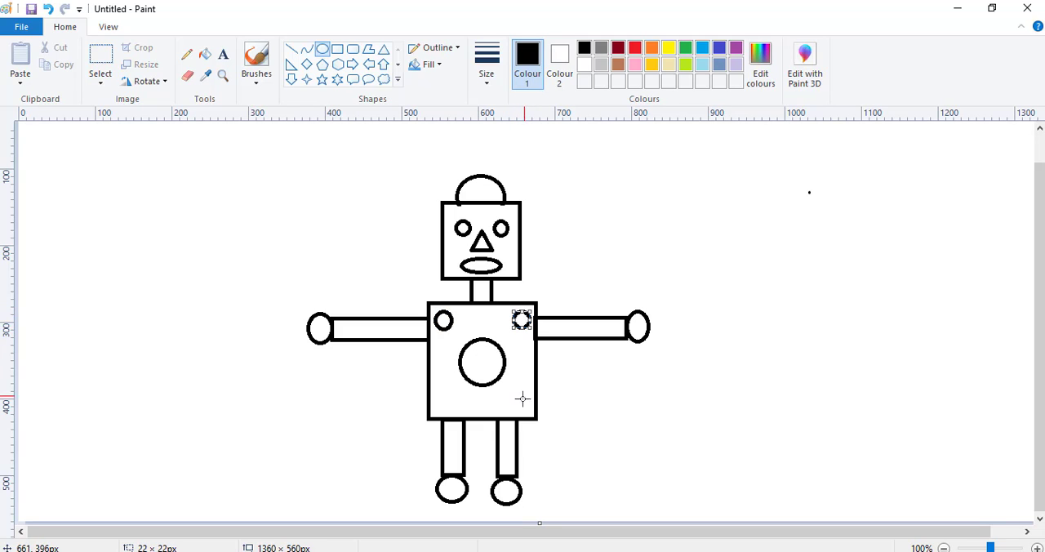
{"action": "left_click_drag", "start_coordinate": [516, 399], "coordinate": [530, 415]}
{"action": "key", "text": "Left"}
{"action": "key", "text": "Left"}
{"action": "key", "text": "Left"}
{"action": "key", "text": "Up"}
{"action": "key", "text": "Up"}
{"action": "key", "text": "Up"}
Draw a small circle about 24 × 24 px in the torso's lower-left corner and nudge it left and up into place.
{"action": "left_click_drag", "start_coordinate": [436, 396], "coordinate": [455, 416]}
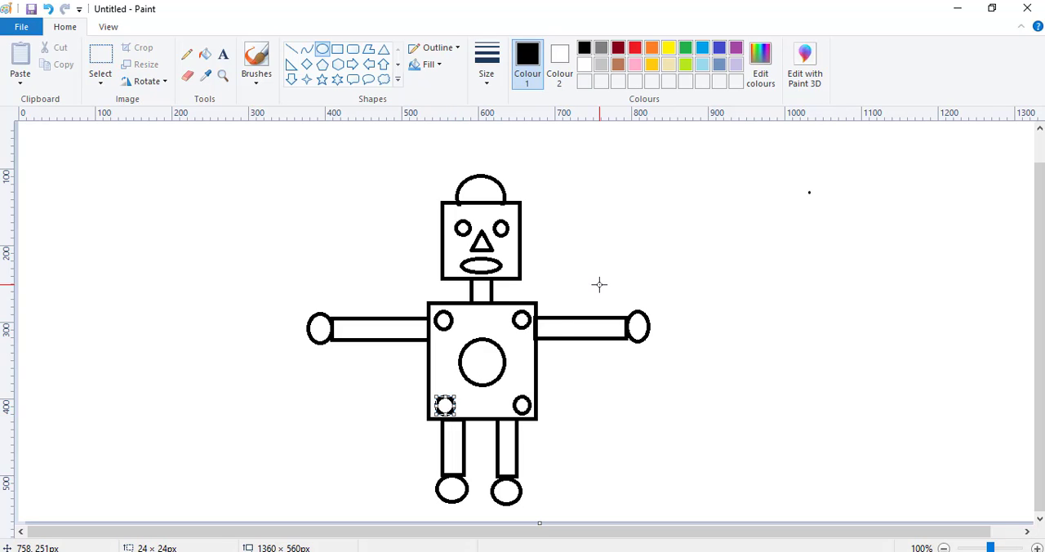
{"action": "key", "text": "Left"}
{"action": "key", "text": "Left"}
{"action": "key", "text": "Left"}
{"action": "key", "text": "Up"}
{"action": "key", "text": "Up"}
{"action": "key", "text": "Up"}
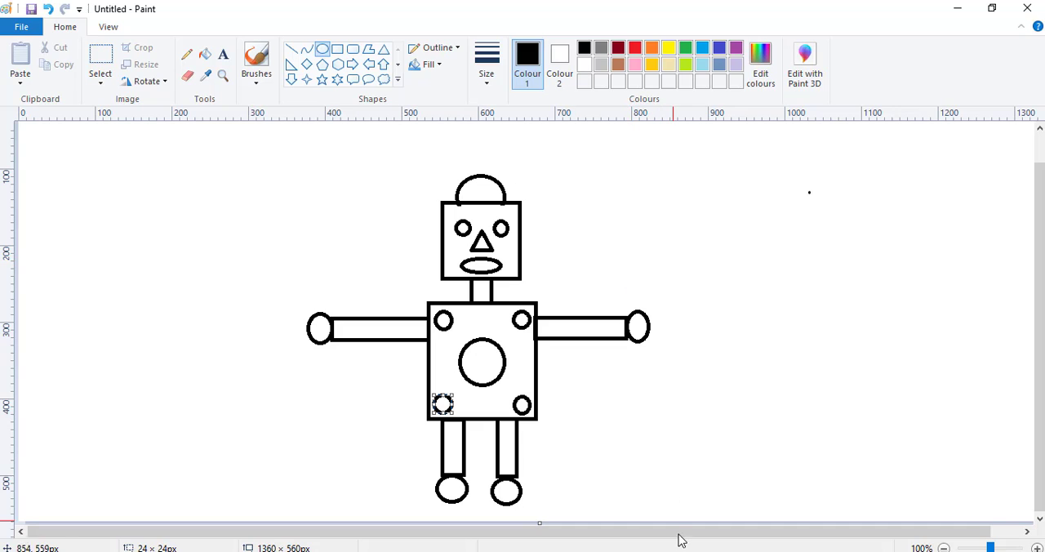
Check the colours in the reference picture gambar boneka.png and fill the hat in the untitled drawing with red.
{"action": "left_click", "coordinate": [662, 499]}
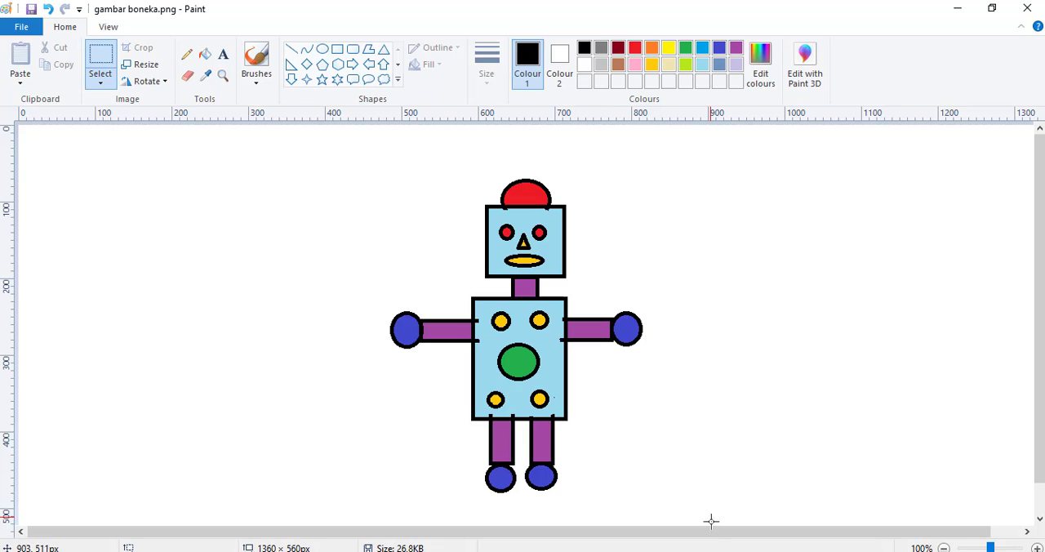
{"action": "left_click", "coordinate": [705, 551]}
{"action": "left_click", "coordinate": [759, 498]}
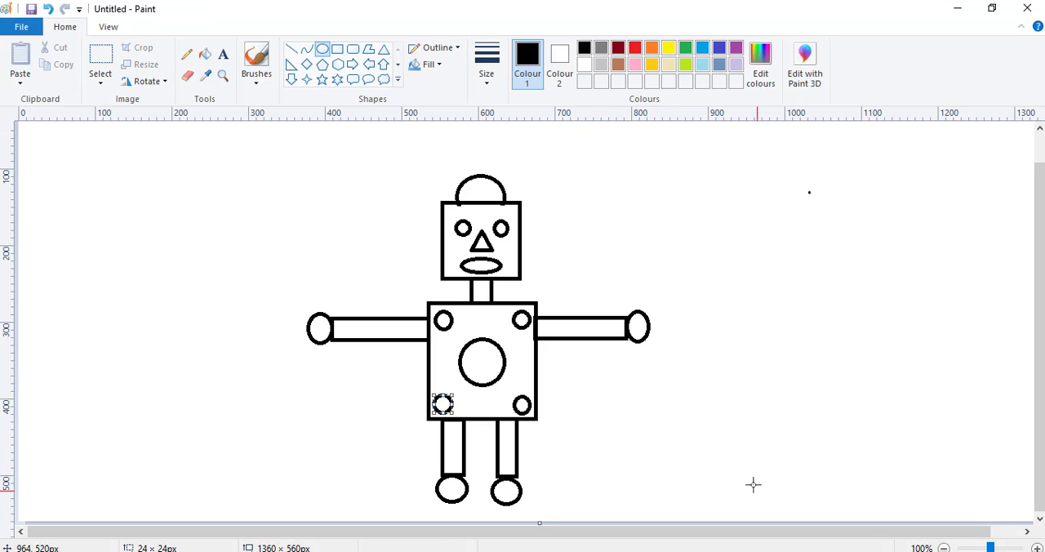
{"action": "left_click", "coordinate": [204, 62]}
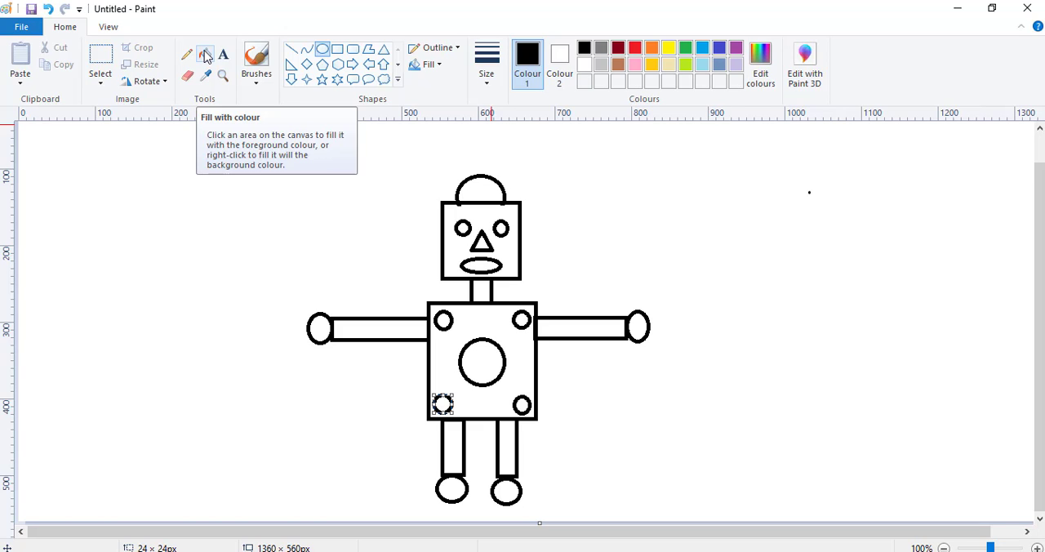
{"action": "left_click", "coordinate": [206, 58]}
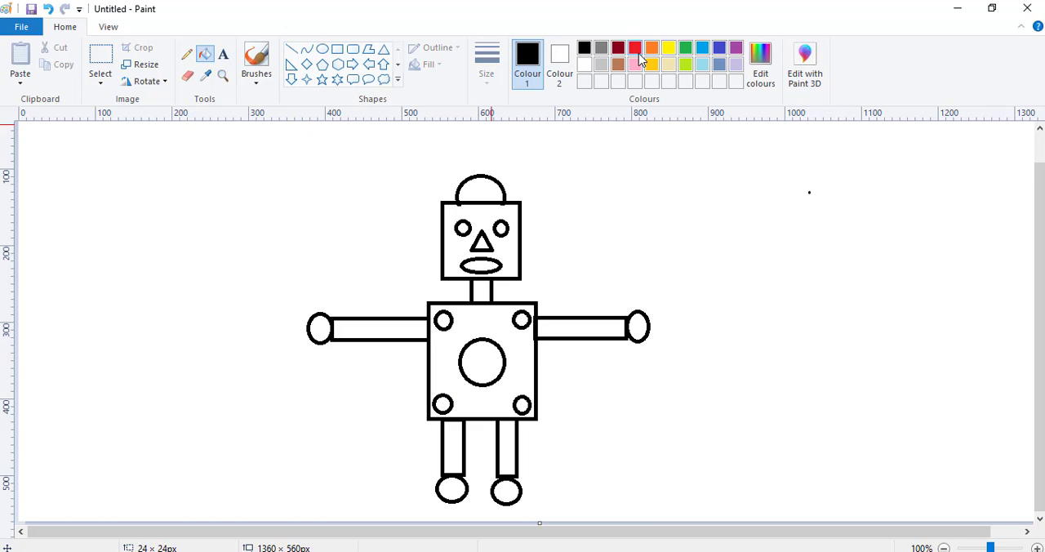
{"action": "left_click", "coordinate": [637, 50]}
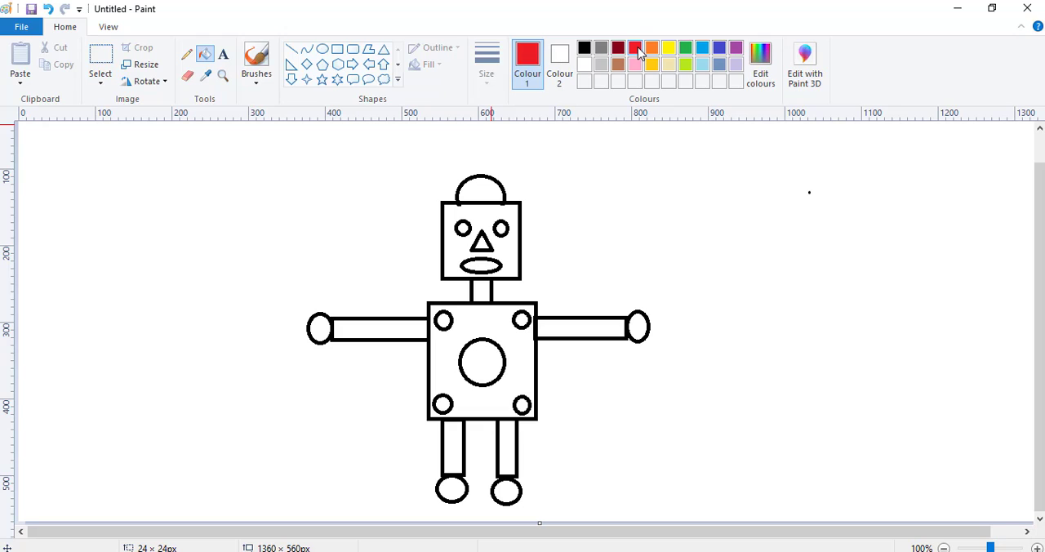
{"action": "left_click", "coordinate": [486, 189]}
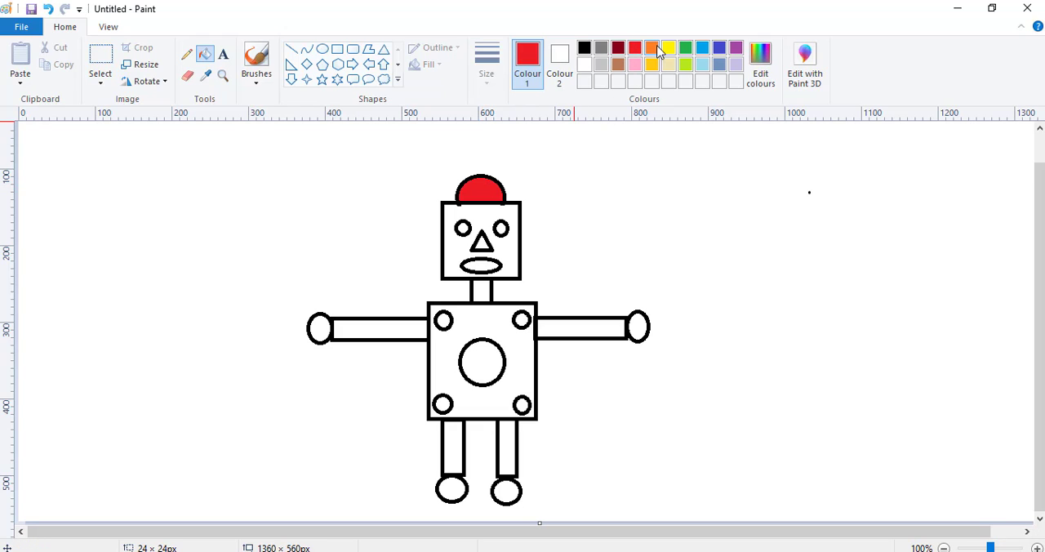
Fill the robot's face with light blue and both eyes with yellow.
{"action": "left_click", "coordinate": [700, 67]}
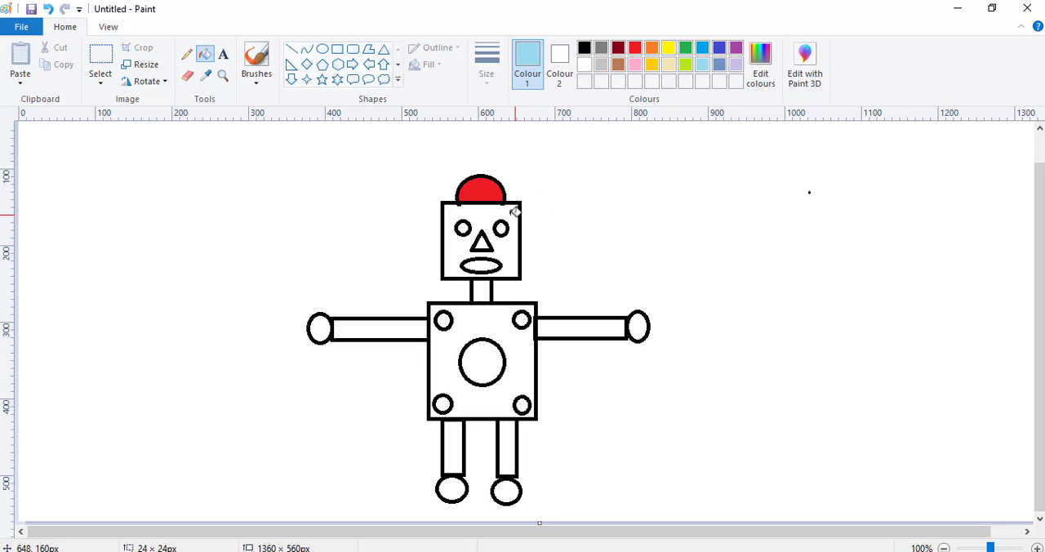
{"action": "left_click", "coordinate": [485, 212]}
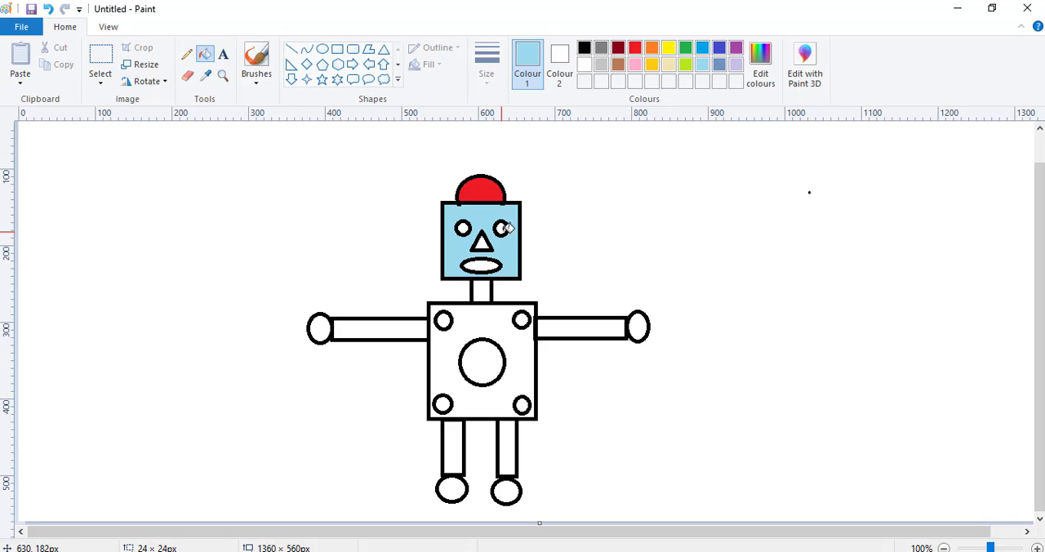
{"action": "left_click", "coordinate": [670, 48]}
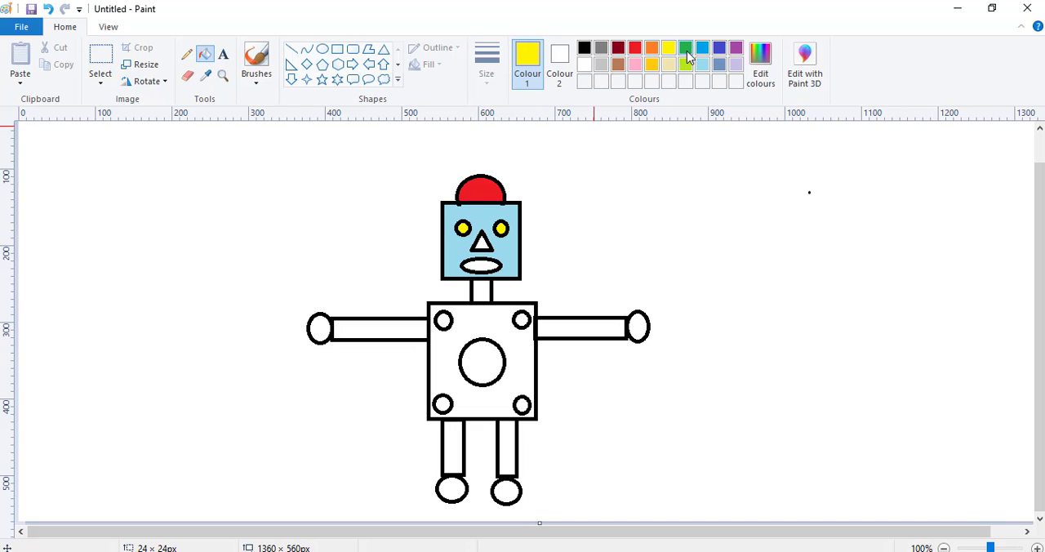
Fill the robot's triangular nose with lime green and its mouth with purple.
{"action": "left_click", "coordinate": [684, 66]}
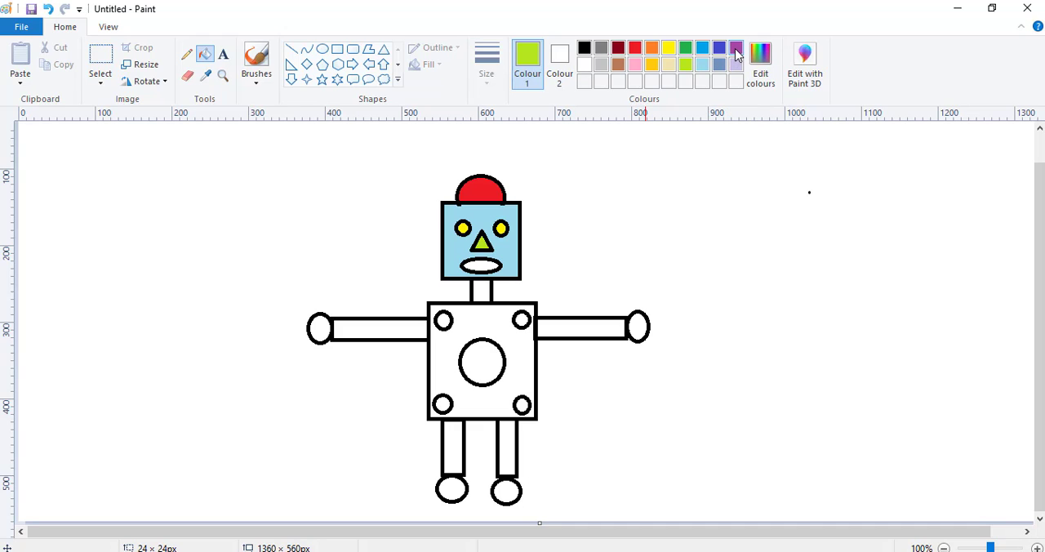
{"action": "left_click", "coordinate": [734, 48]}
{"action": "left_click", "coordinate": [487, 263]}
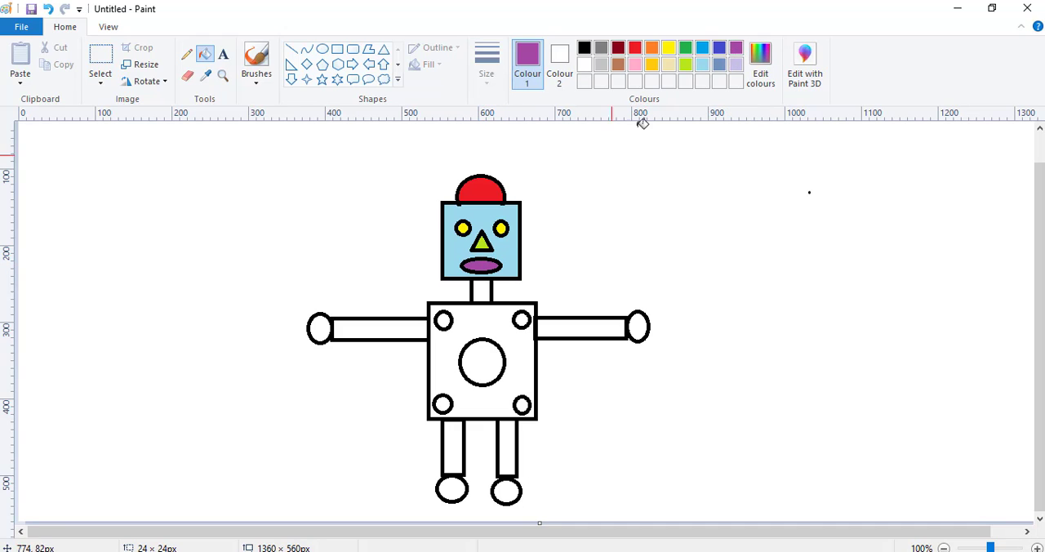
Fill the robot's neck, both arms and both legs with purple.
{"action": "left_click", "coordinate": [485, 287]}
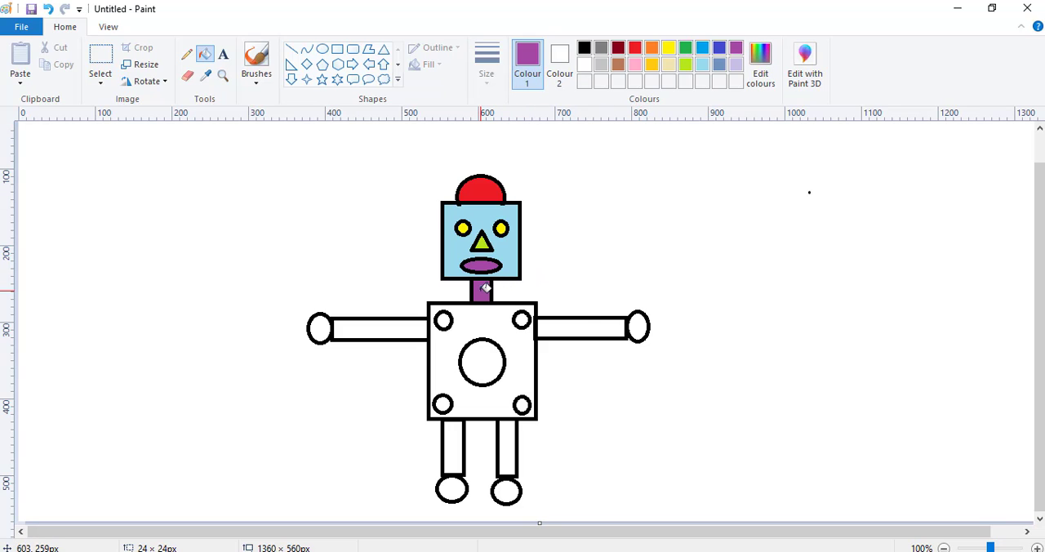
{"action": "left_click", "coordinate": [578, 327]}
{"action": "left_click", "coordinate": [401, 330]}
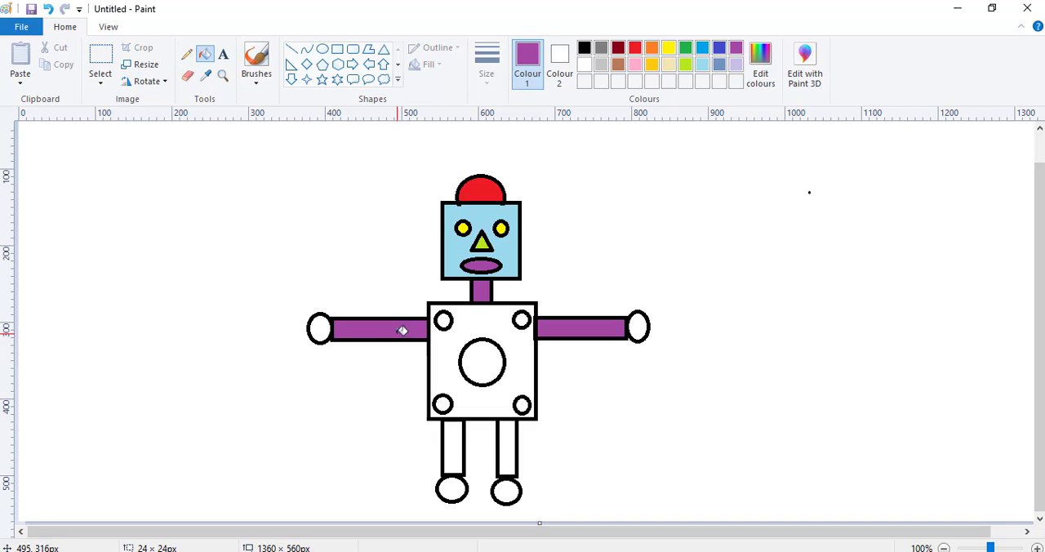
{"action": "left_click", "coordinate": [456, 447]}
{"action": "left_click", "coordinate": [509, 442]}
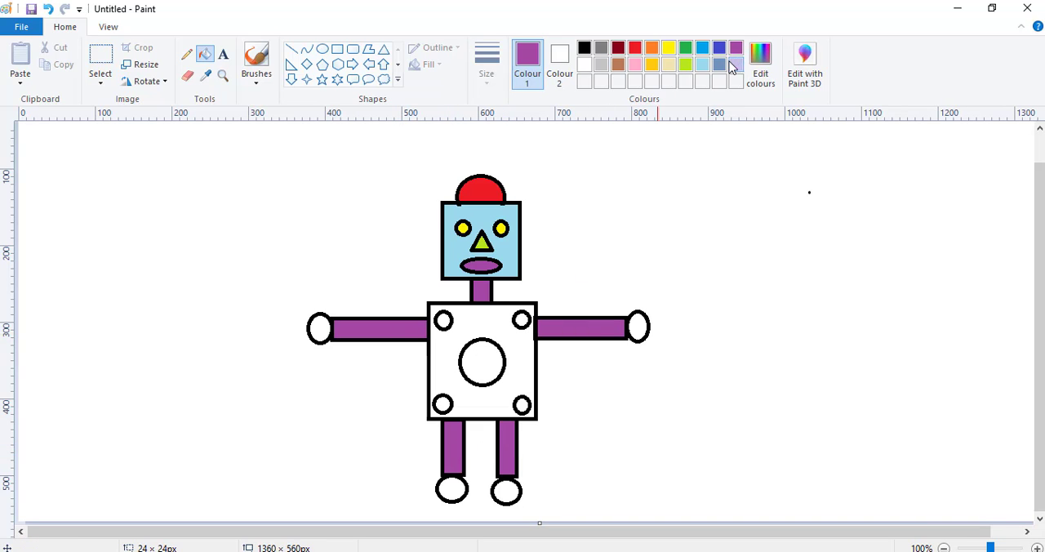
Fill the robot's torso with gold and the large circle at its centre with brown.
{"action": "left_click", "coordinate": [651, 65]}
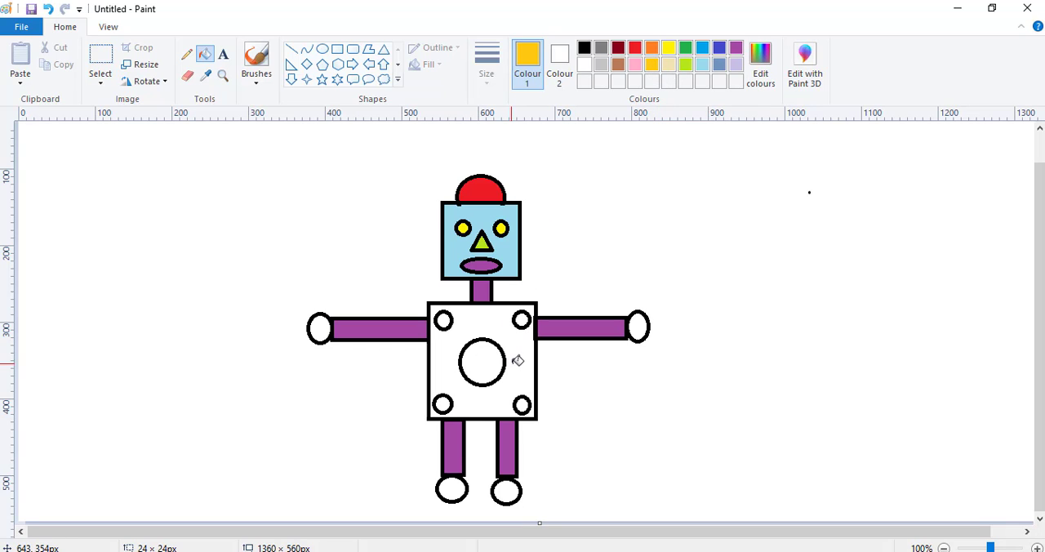
{"action": "left_click", "coordinate": [518, 360]}
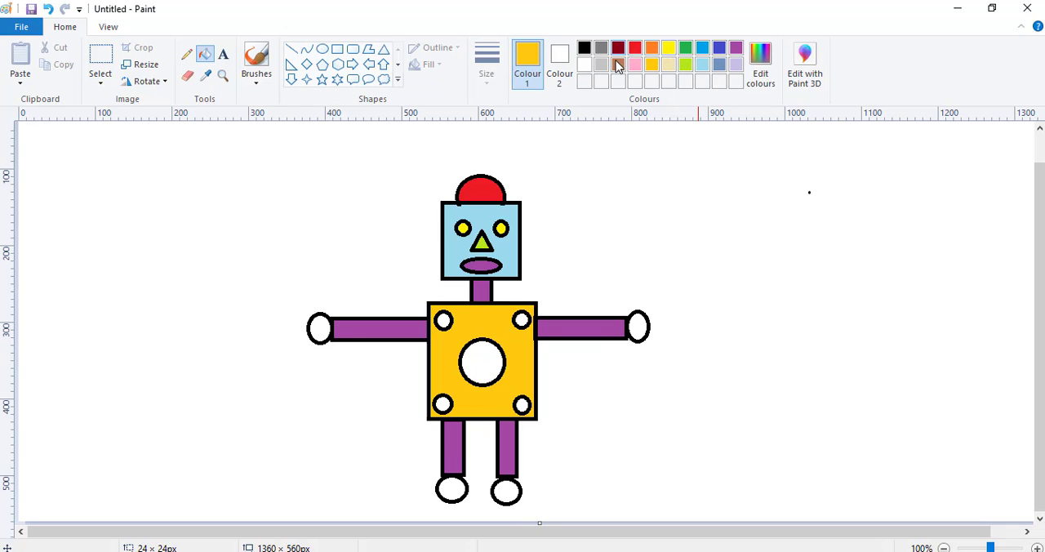
{"action": "left_click", "coordinate": [618, 65]}
{"action": "left_click", "coordinate": [495, 357]}
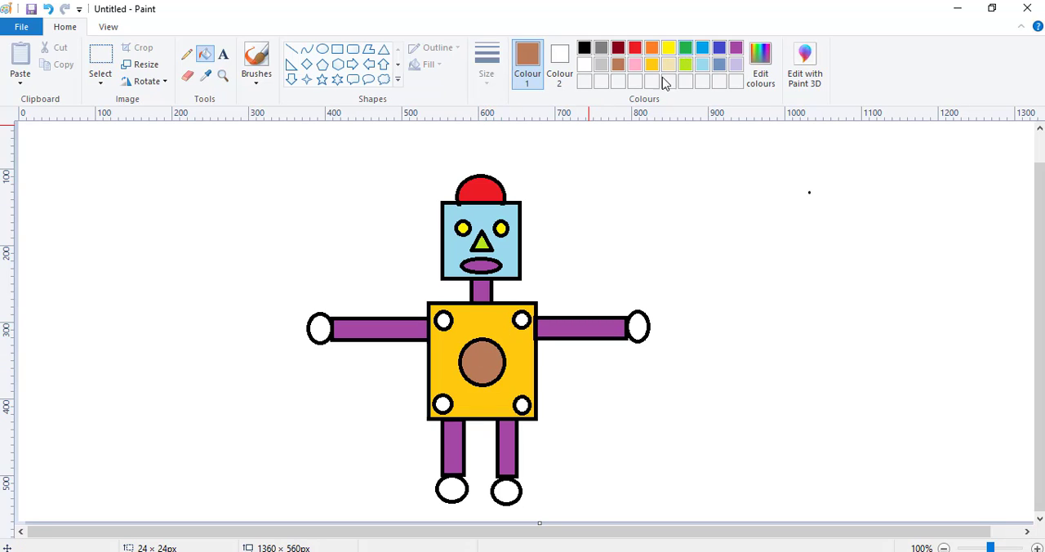
Fill the torso's upper-right corner circle with green and its lower-right corner circle with bright blue.
{"action": "left_click", "coordinate": [685, 47]}
{"action": "left_click", "coordinate": [522, 319]}
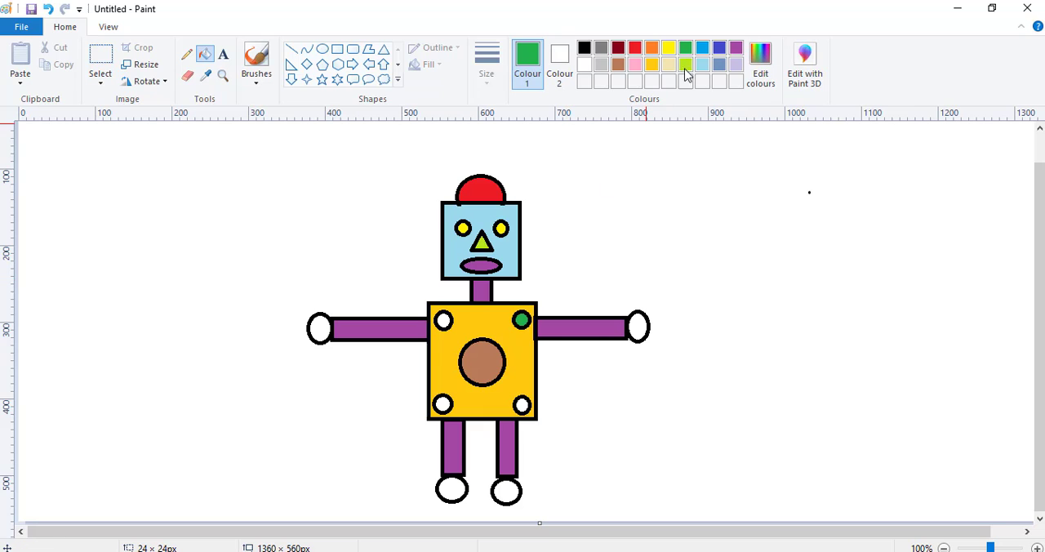
{"action": "left_click", "coordinate": [703, 53]}
{"action": "left_click", "coordinate": [522, 405]}
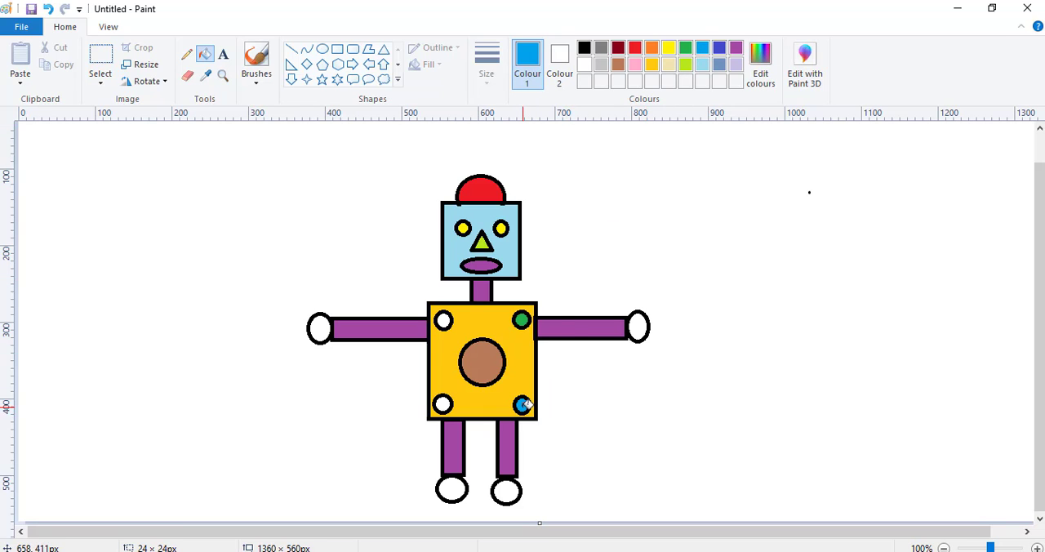
Fill the torso's upper-left corner circle with blue-grey and its lower-left corner circle with light yellow.
{"action": "left_click", "coordinate": [718, 65]}
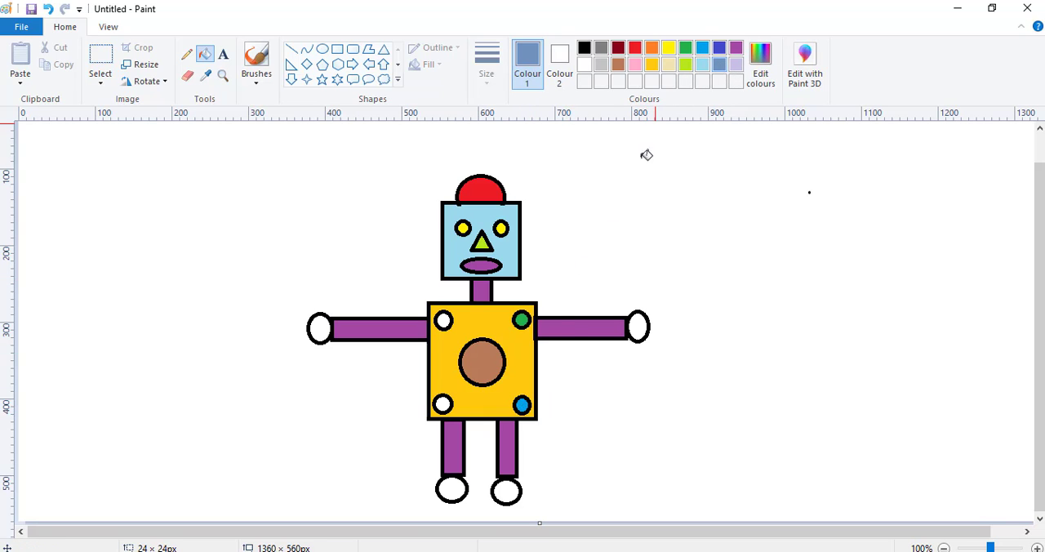
{"action": "left_click", "coordinate": [443, 320]}
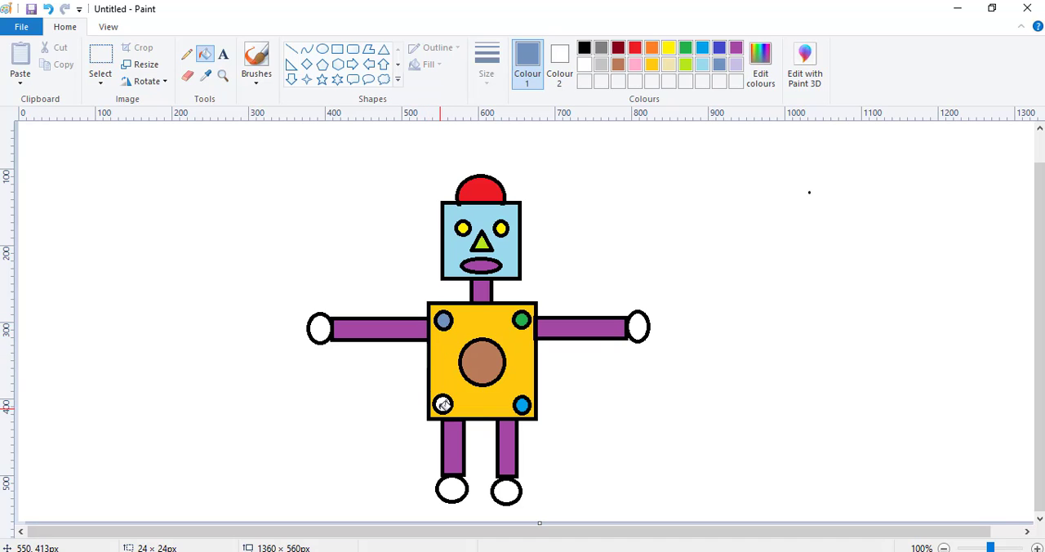
{"action": "left_click", "coordinate": [668, 66]}
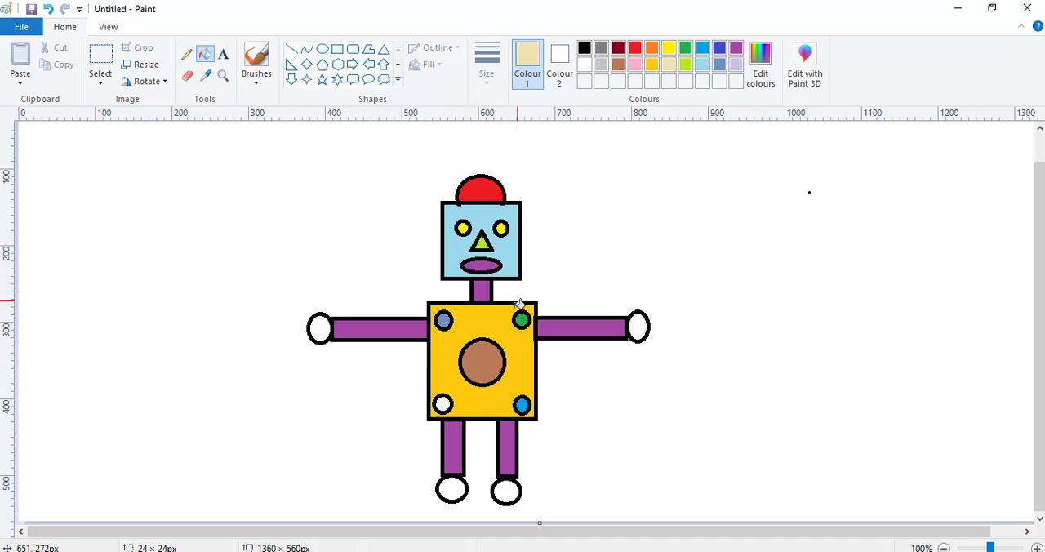
{"action": "left_click", "coordinate": [442, 402]}
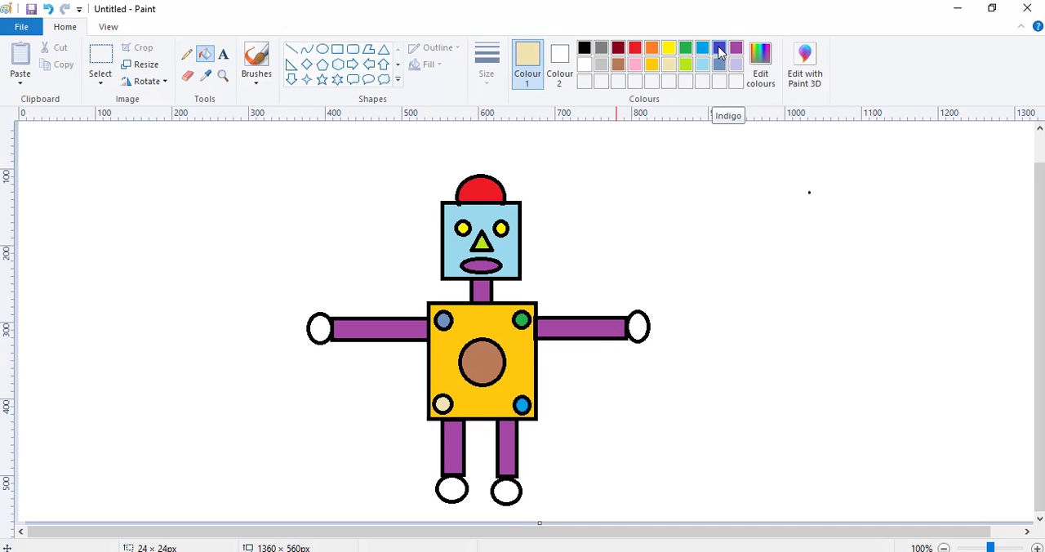
Fill both hands and both feet with red, and recolour the torso's lower-left corner circle green.
{"action": "left_click", "coordinate": [634, 47]}
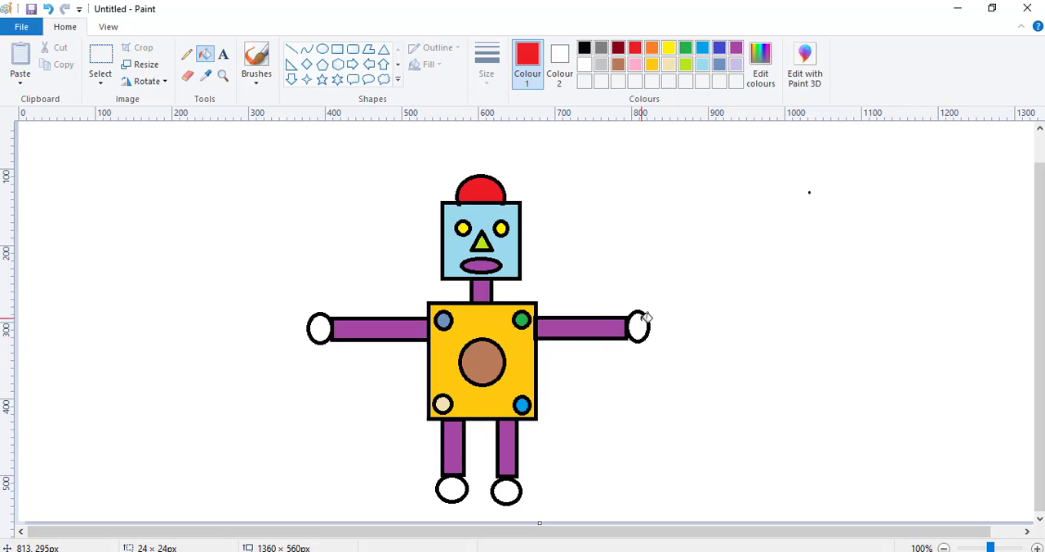
{"action": "left_click", "coordinate": [641, 323]}
{"action": "left_click", "coordinate": [320, 328]}
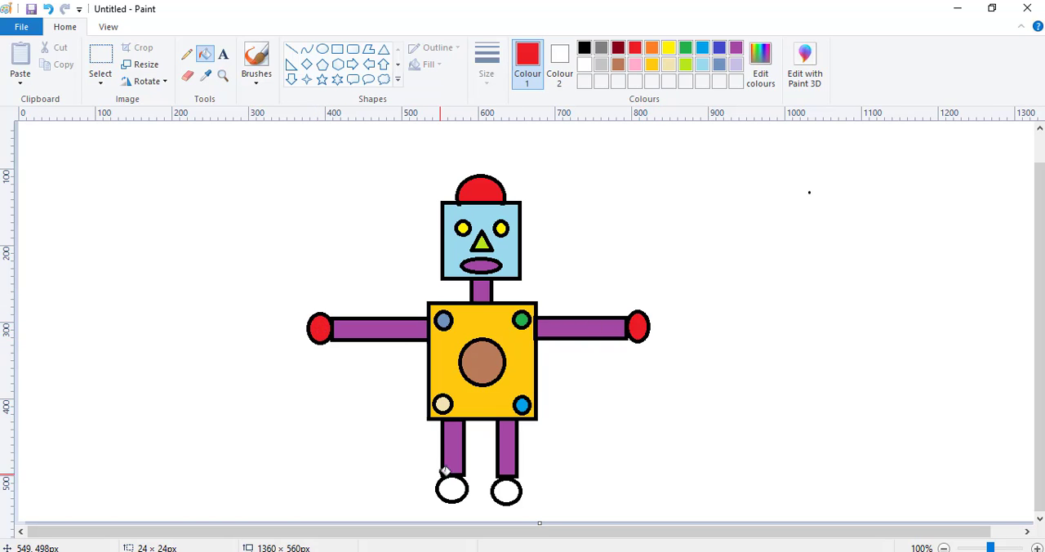
{"action": "left_click", "coordinate": [451, 489]}
{"action": "left_click", "coordinate": [513, 489]}
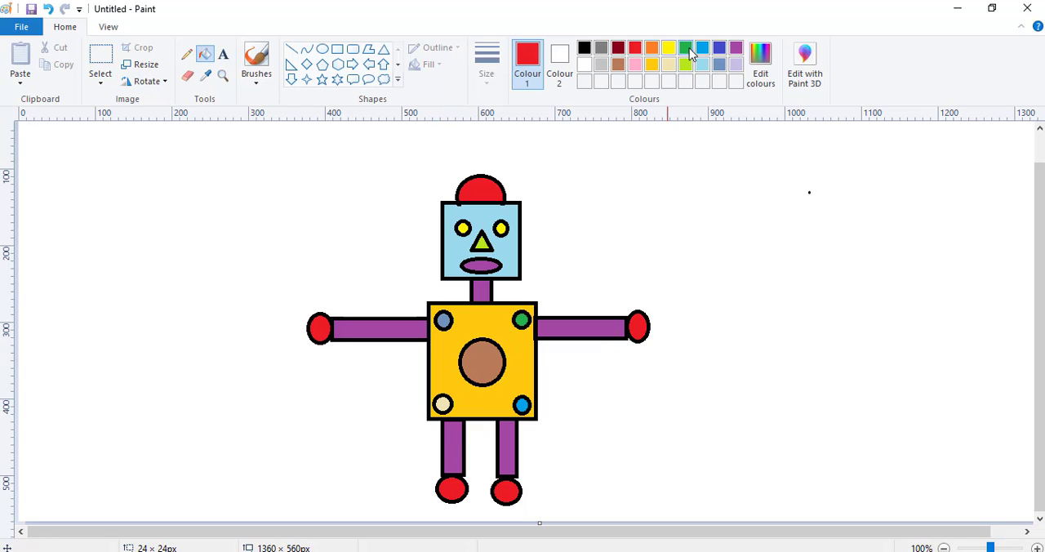
{"action": "left_click", "coordinate": [686, 49]}
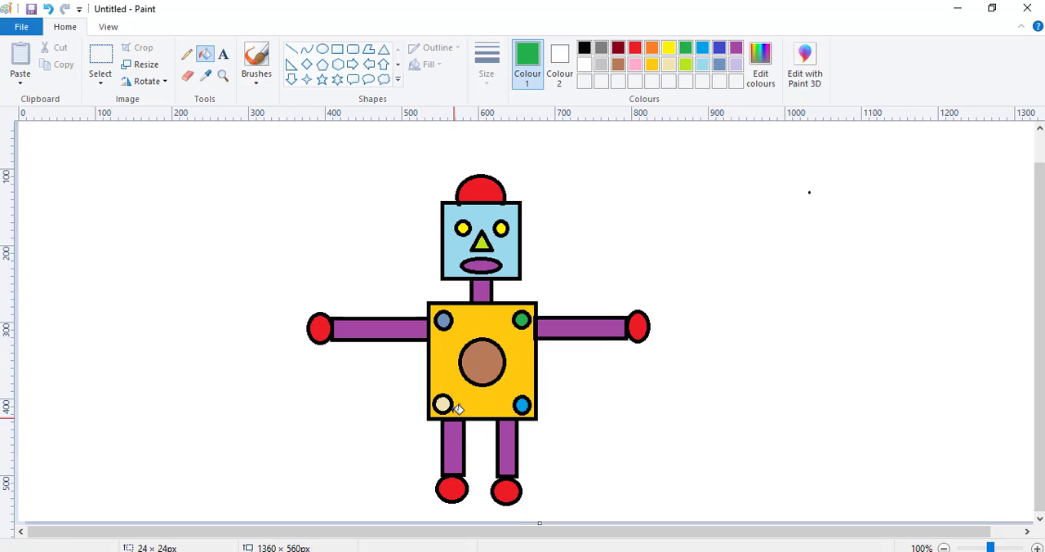
{"action": "left_click", "coordinate": [441, 403]}
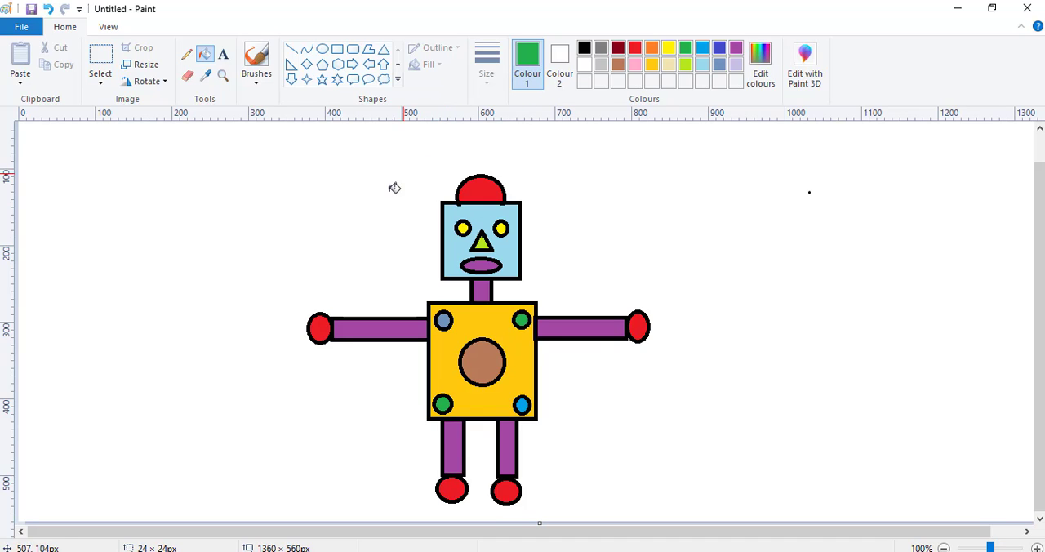
Save the drawing as a PNG named gambar robot in the Pictures folder.
{"action": "left_click", "coordinate": [22, 28]}
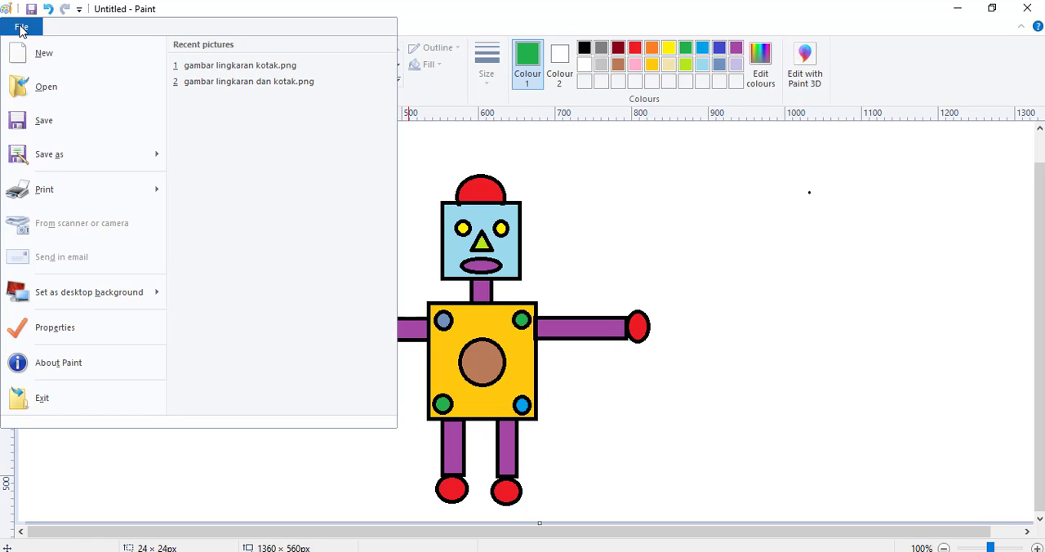
{"action": "left_click", "coordinate": [47, 124]}
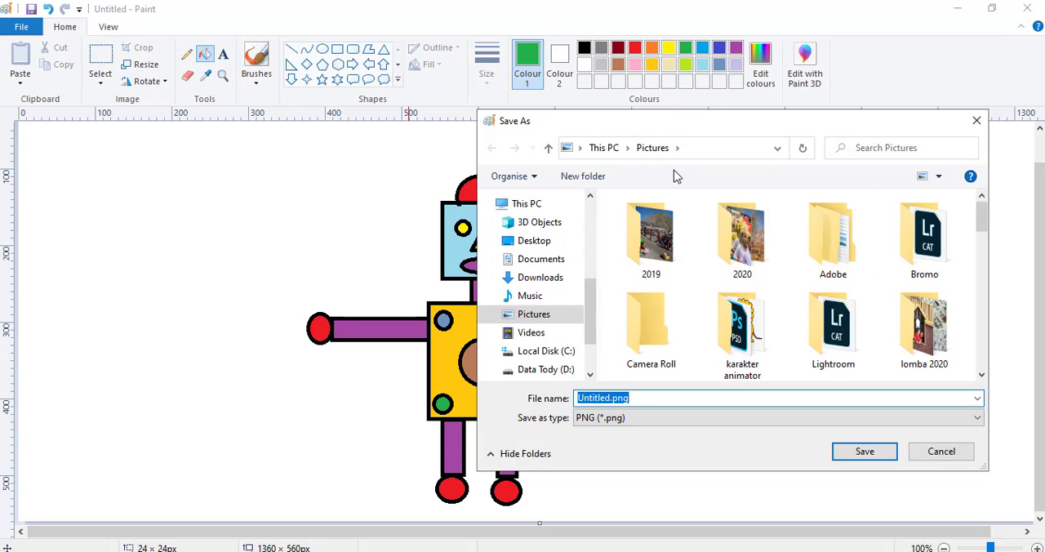
{"action": "left_click", "coordinate": [610, 399]}
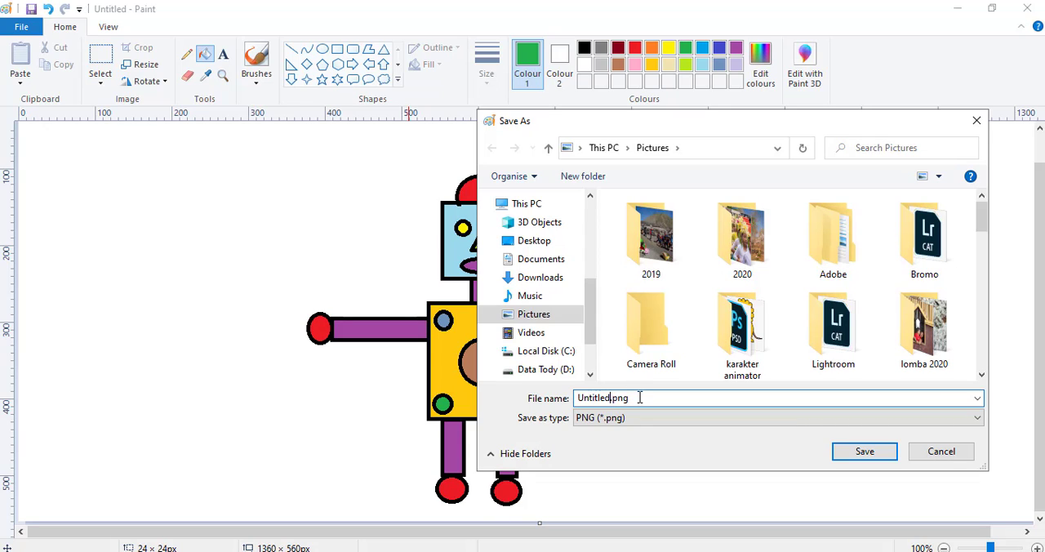
{"action": "left_click_drag", "start_coordinate": [628, 398], "coordinate": [555, 402]}
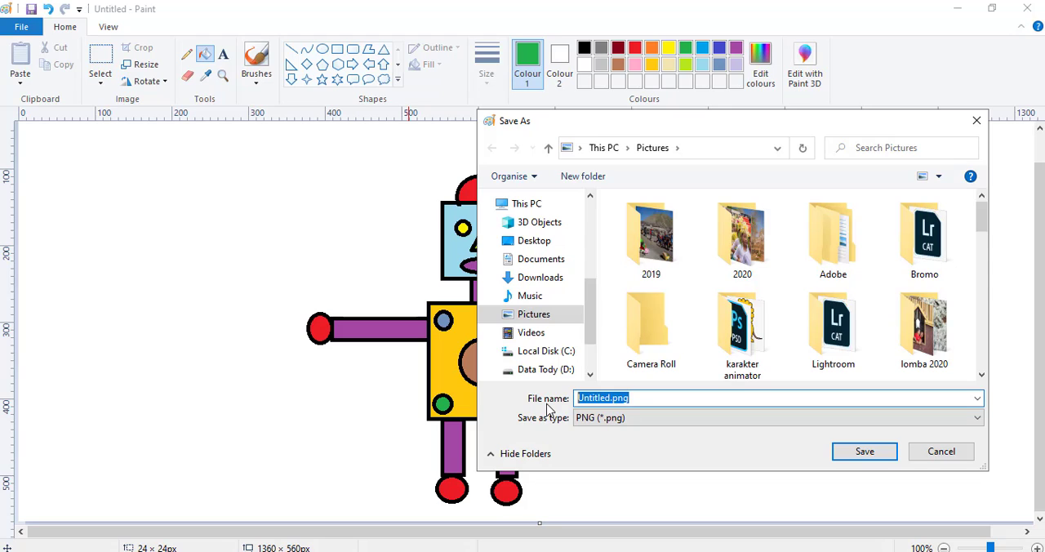
{"action": "type", "text": "gambar"}
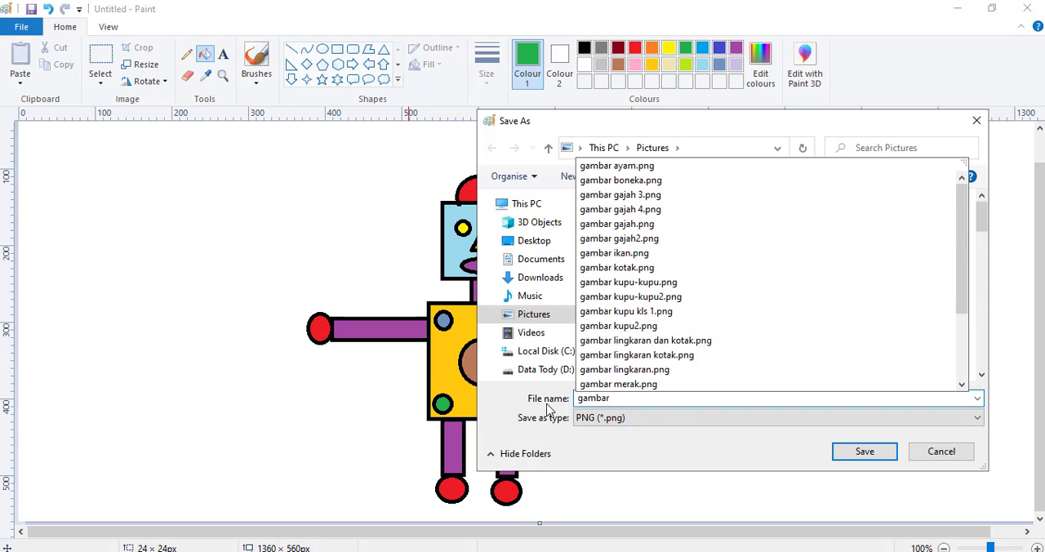
{"action": "type", "text": " robot"}
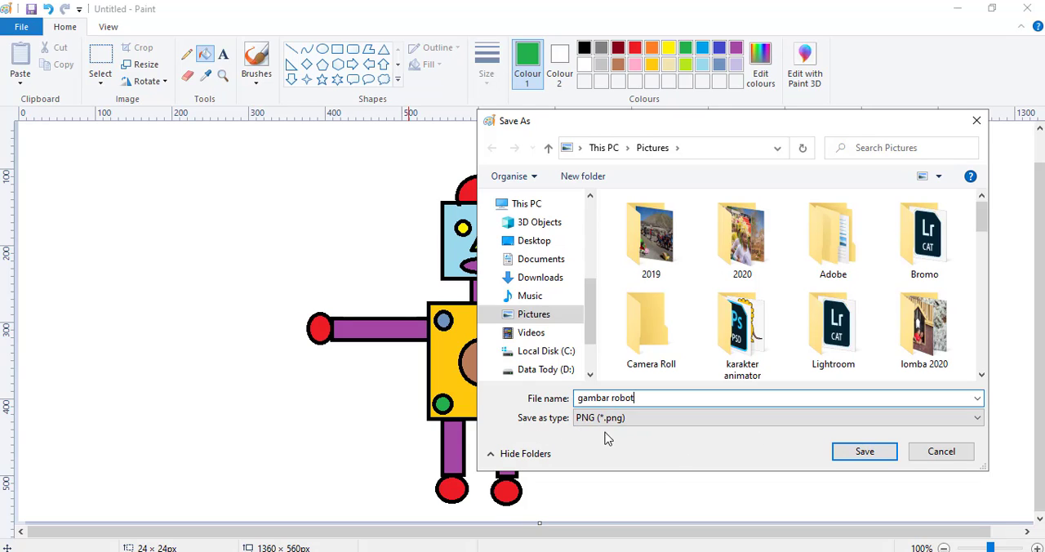
{"action": "left_click", "coordinate": [864, 453]}
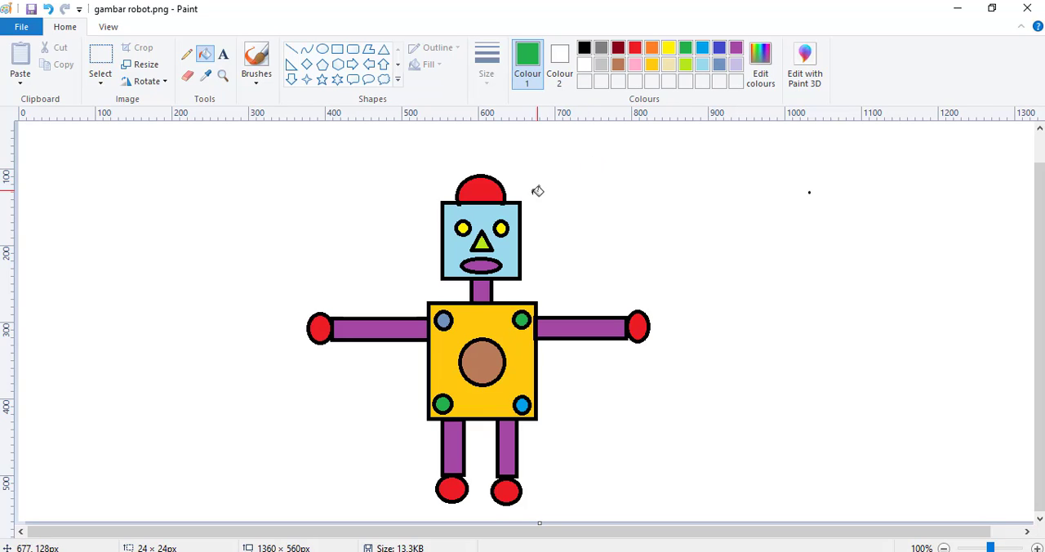
Close gambar robot.png and the reference picture gambar boneka.png, discarding the changes to the reference picture.
{"action": "left_click", "coordinate": [1027, 10]}
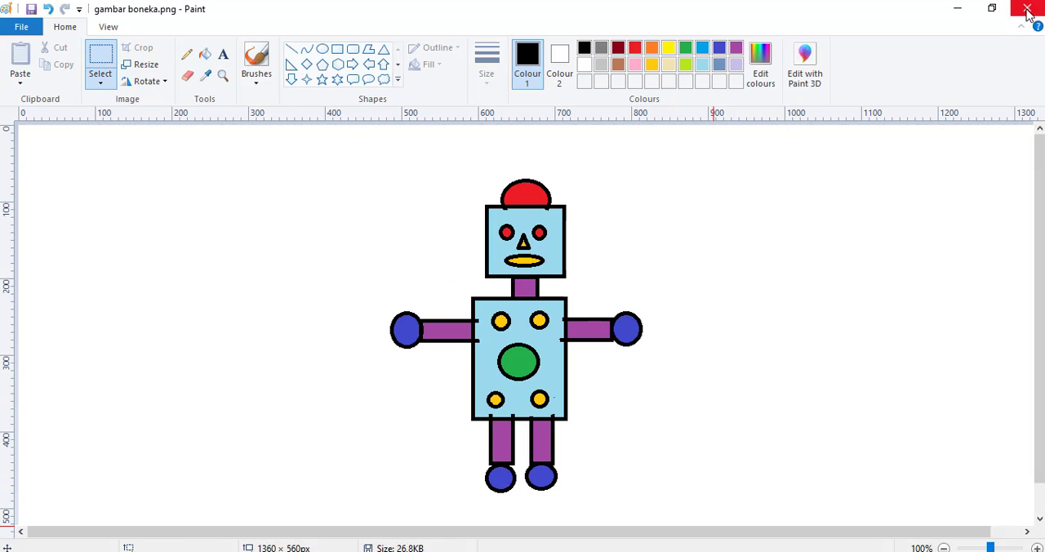
{"action": "left_click", "coordinate": [1027, 9]}
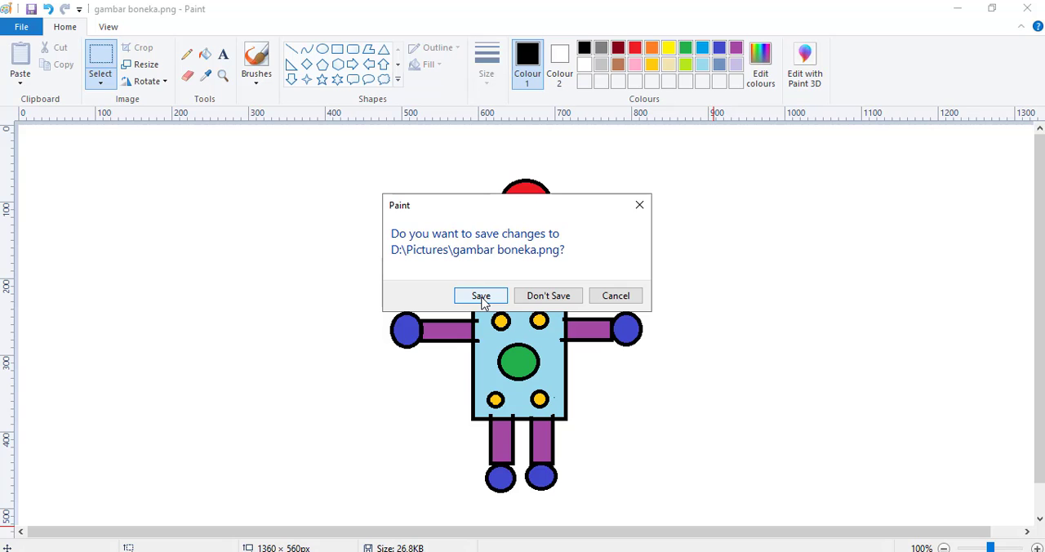
{"action": "left_click", "coordinate": [549, 295]}
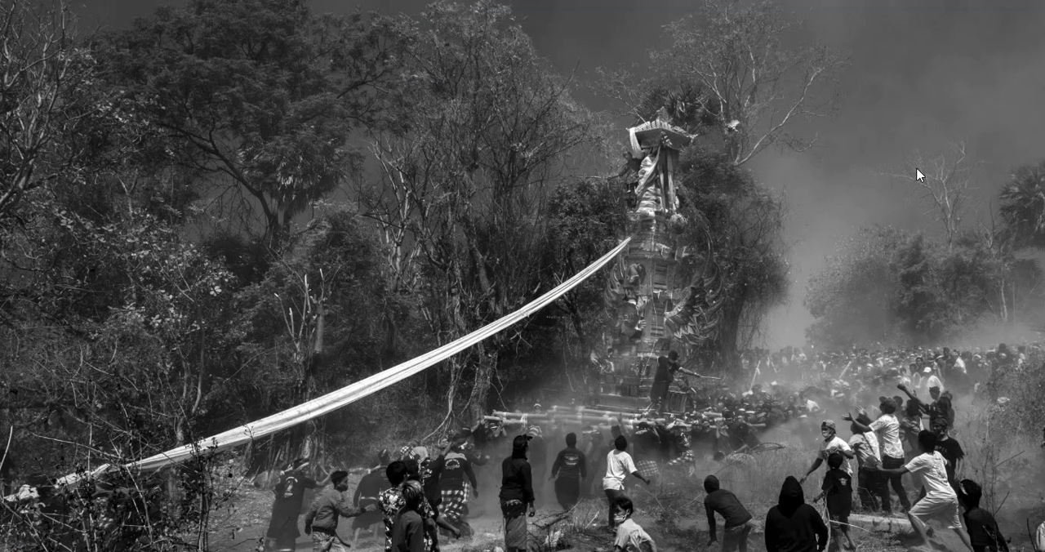